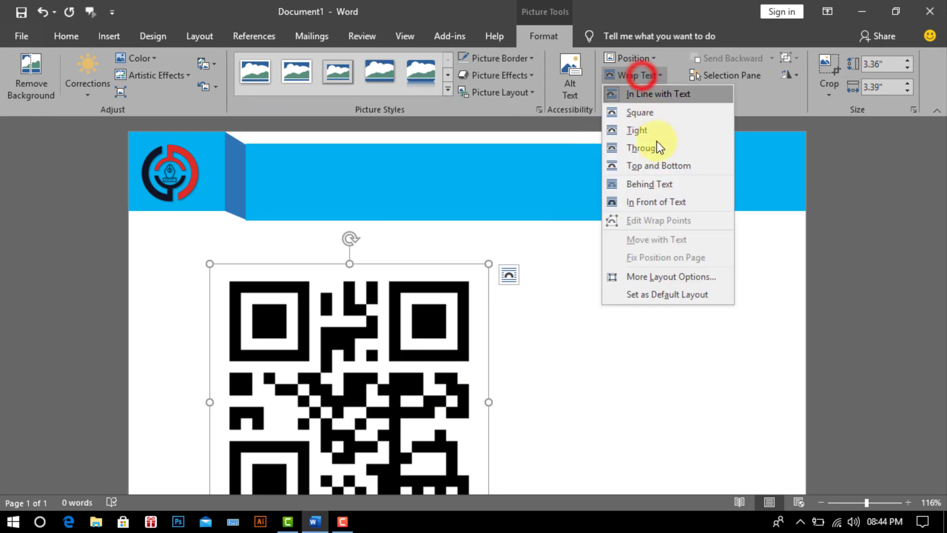
Step: Set the QR code to In Front of Text and drag it up toward the header
click(657, 205)
drag(212, 265, 398, 444)
scroll(437, 402, down, 5)
drag(450, 192, 941, 215)
drag(730, 432, 747, 234)
drag(942, 246, 941, 217)
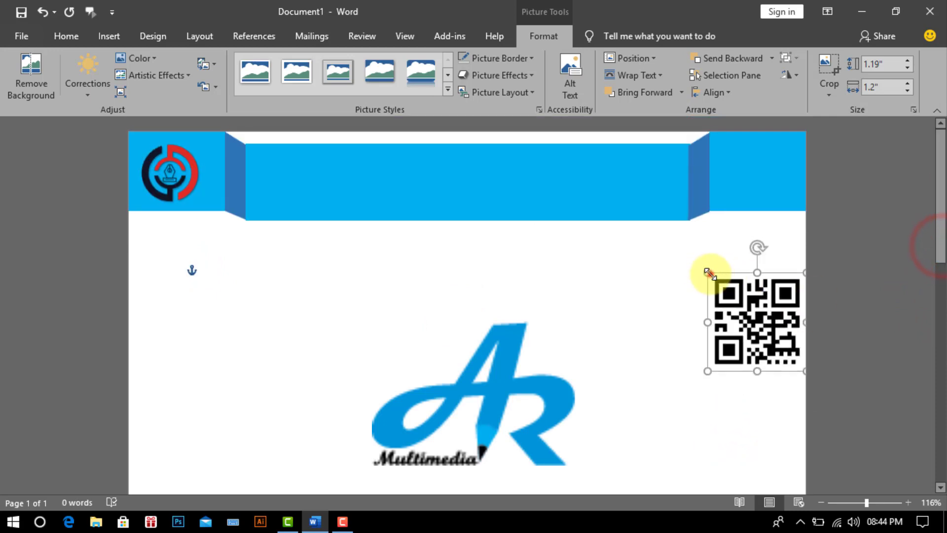
Step: Shrink the QR code to 0.7 inches square and move it into the header's top-right corner
drag(709, 272, 725, 289)
drag(802, 374, 782, 347)
drag(756, 319, 766, 170)
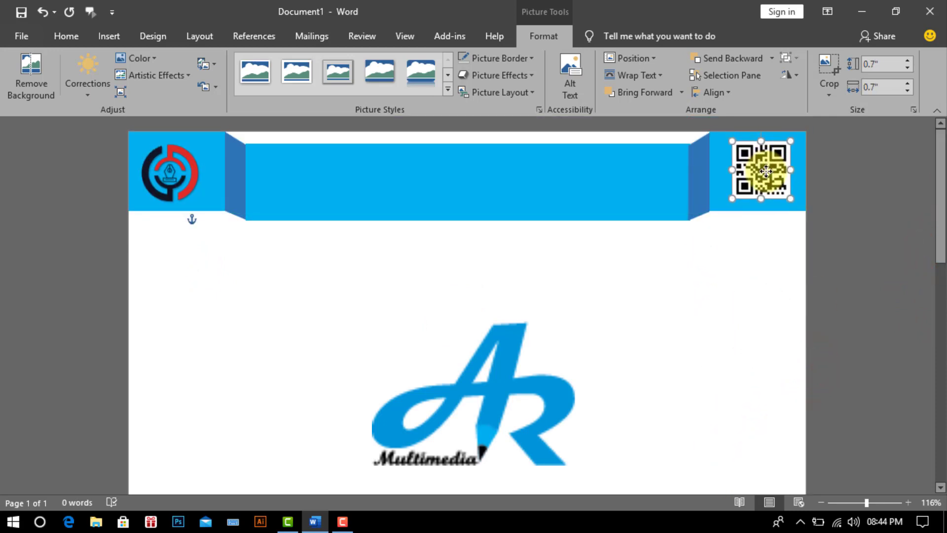
click(721, 351)
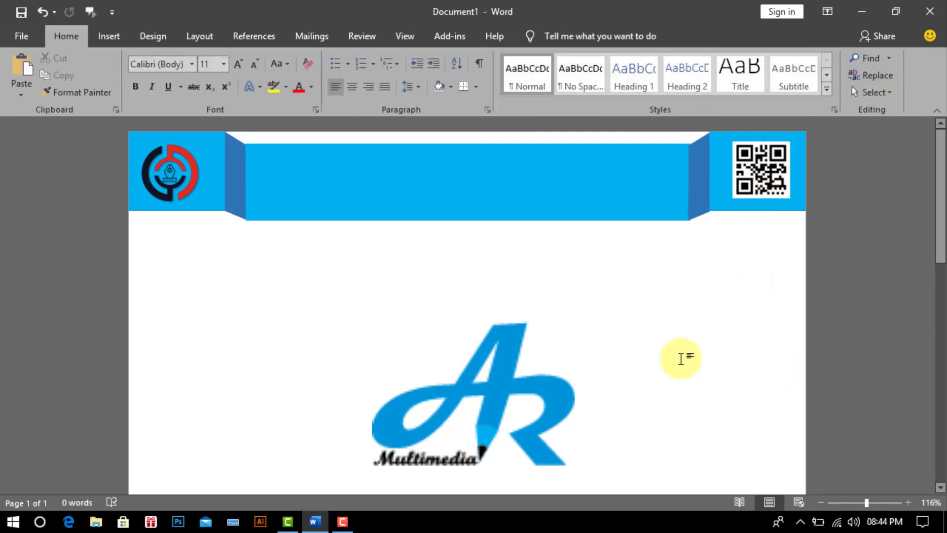
Step: Insert WordArt in the first style and make it bold at 36 pt
click(108, 37)
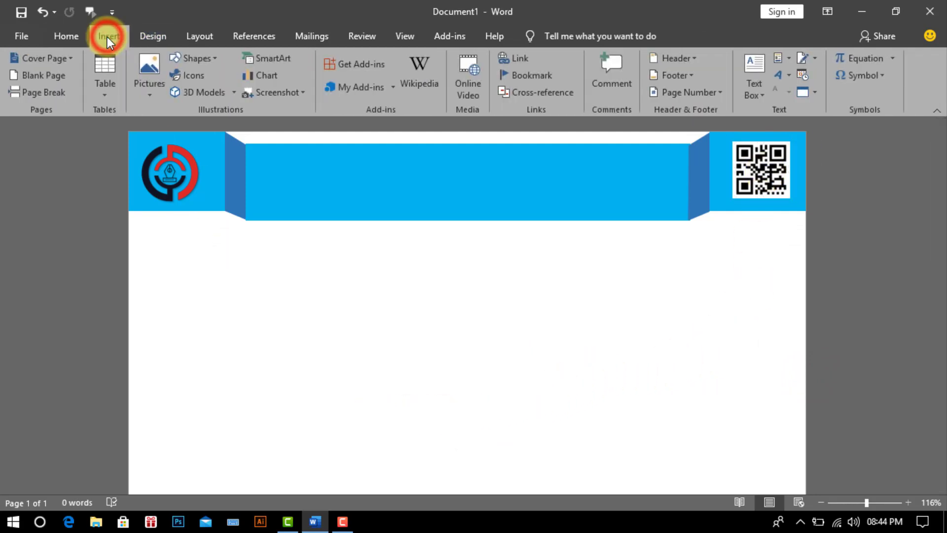
click(788, 78)
click(747, 105)
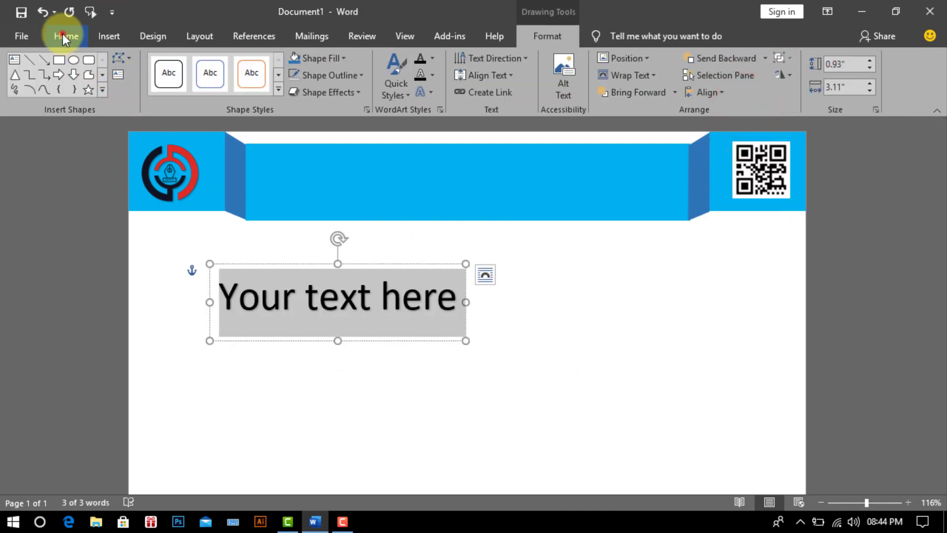
click(63, 35)
click(139, 88)
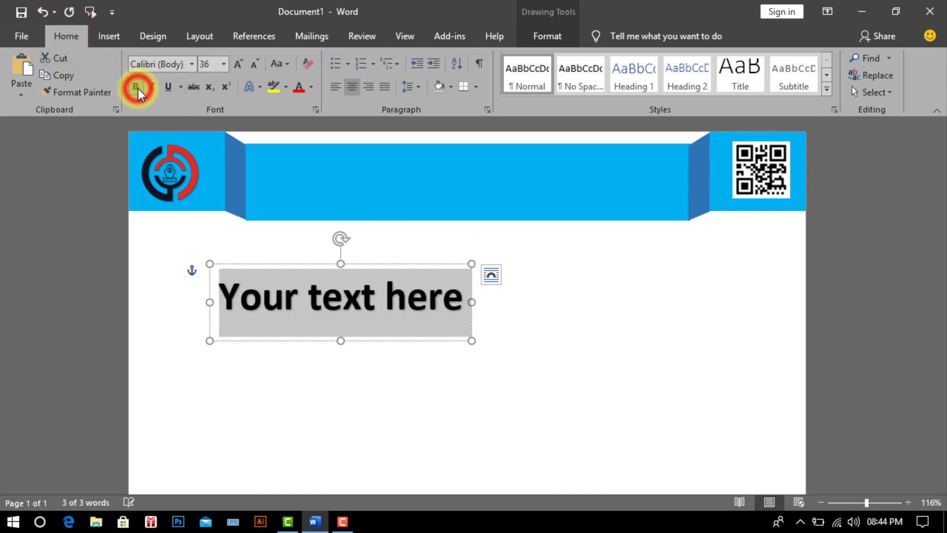
click(223, 64)
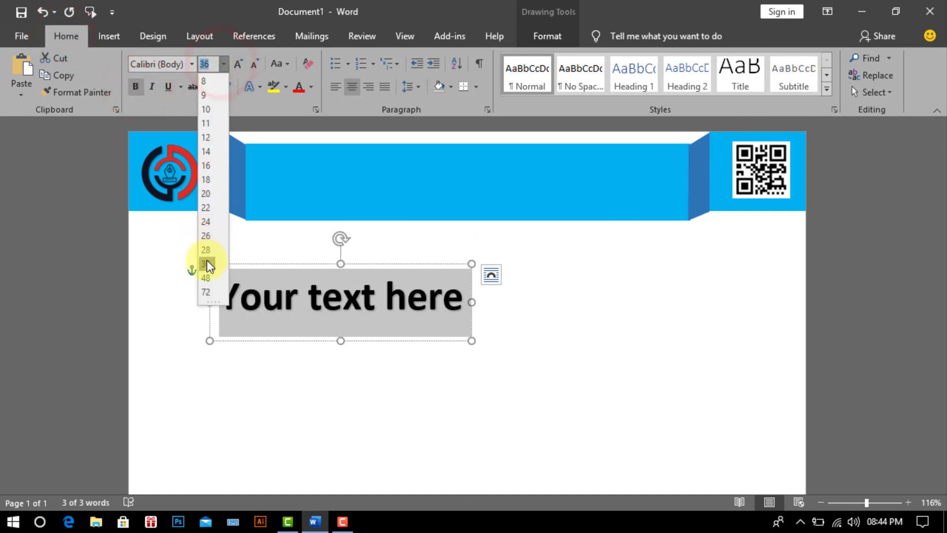
click(207, 263)
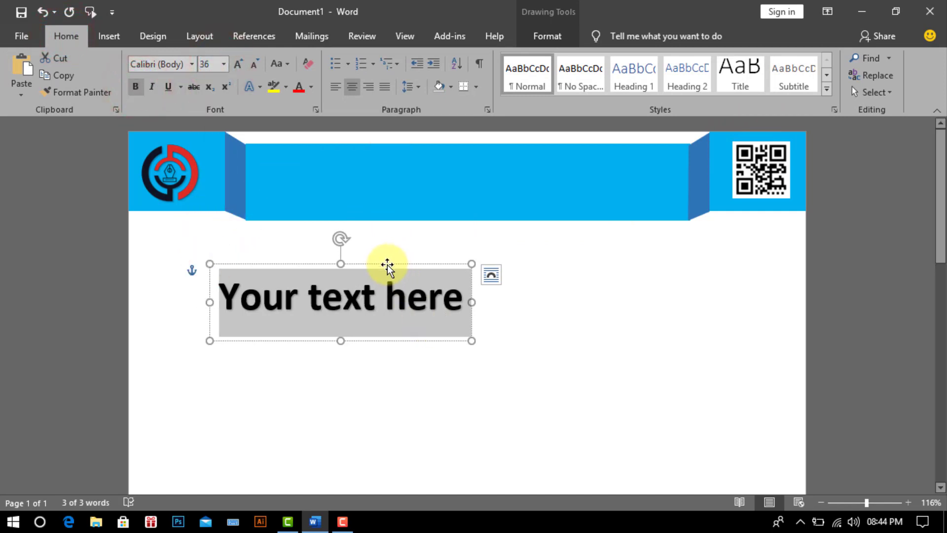
Step: Move the WordArt into the blue banner, replace its text with 'AR MULTIMEDIA LTD', and centre it
drag(388, 266, 489, 128)
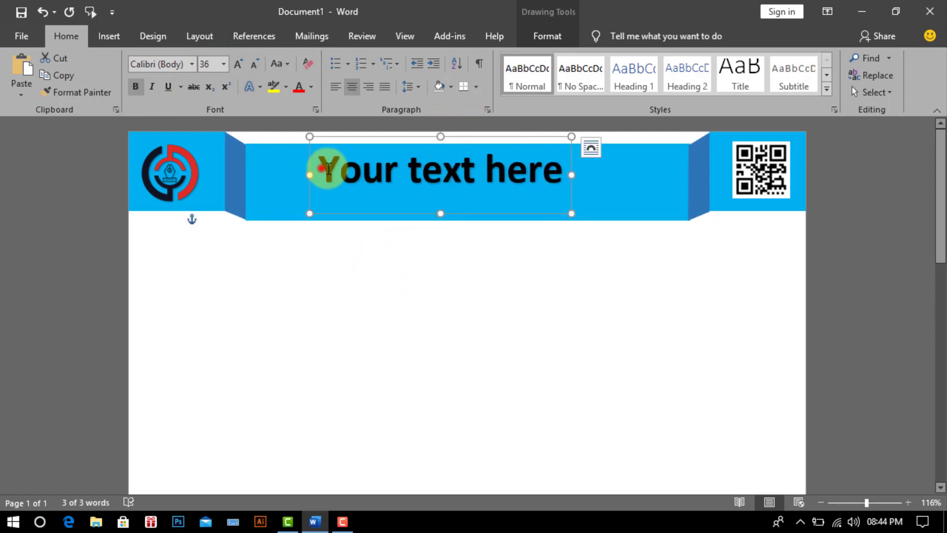
drag(326, 168, 535, 190)
text(AR MULTIMEDIA)
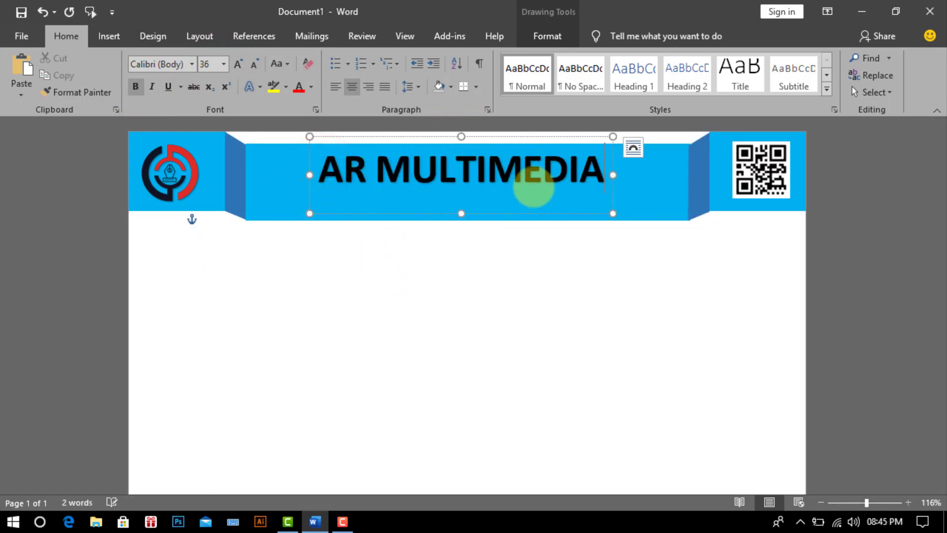
text( LTD)
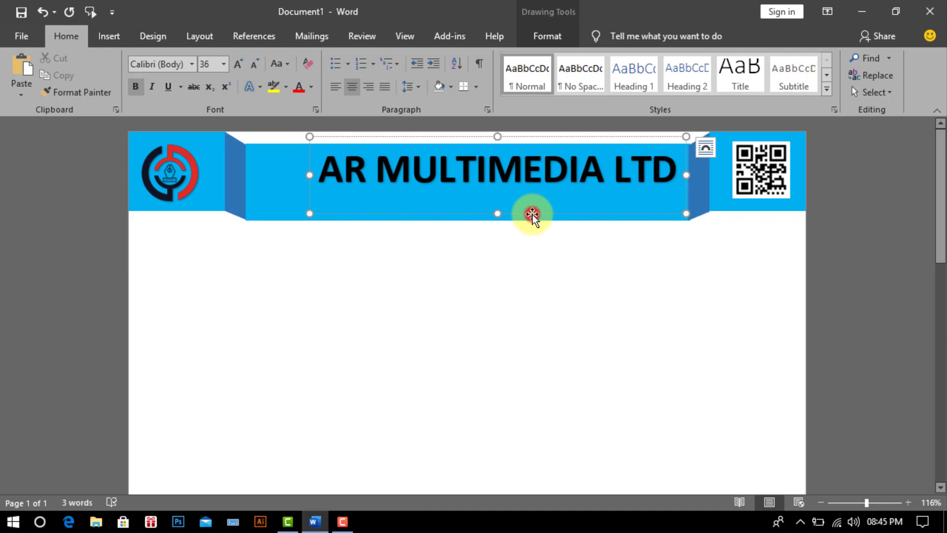
drag(532, 214, 474, 191)
Step: Draw a text box across the banner below the title with No Fill and No Outline
click(560, 321)
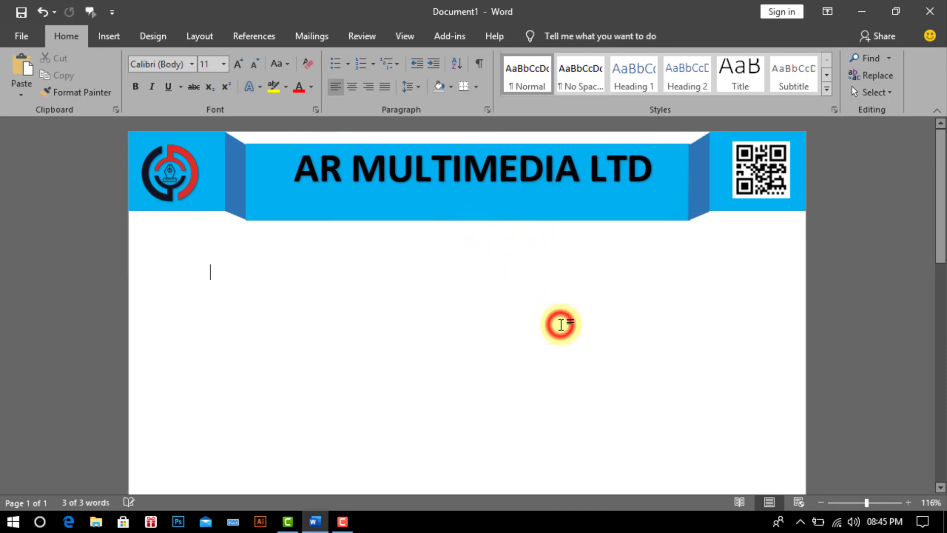
click(108, 35)
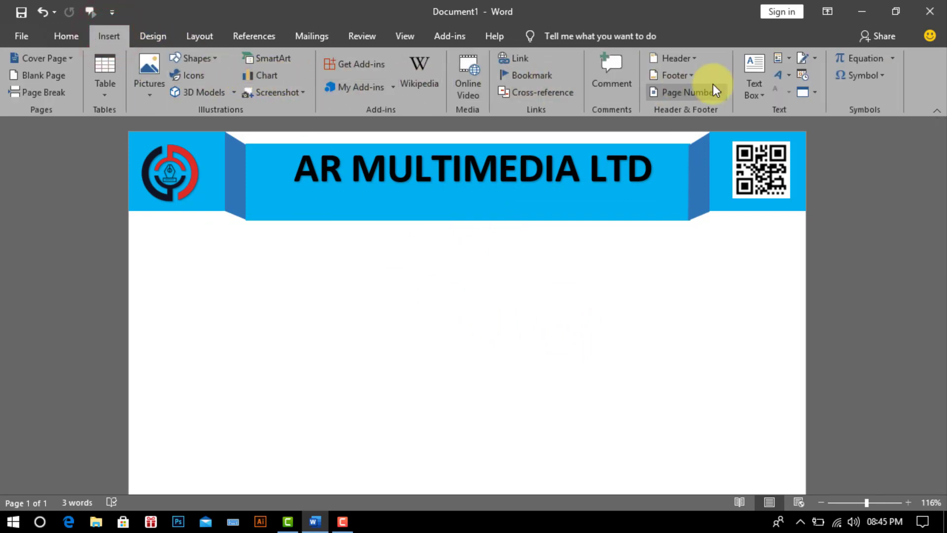
click(751, 74)
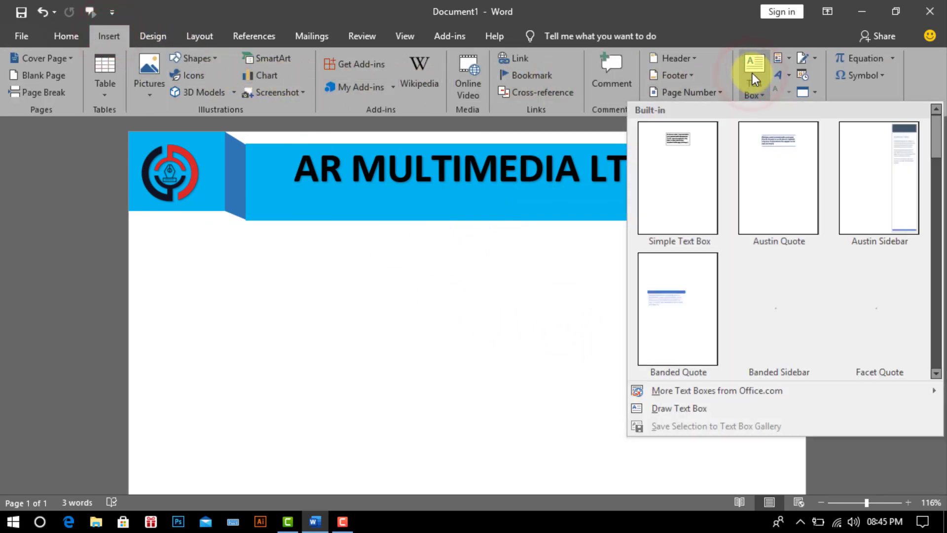
click(672, 409)
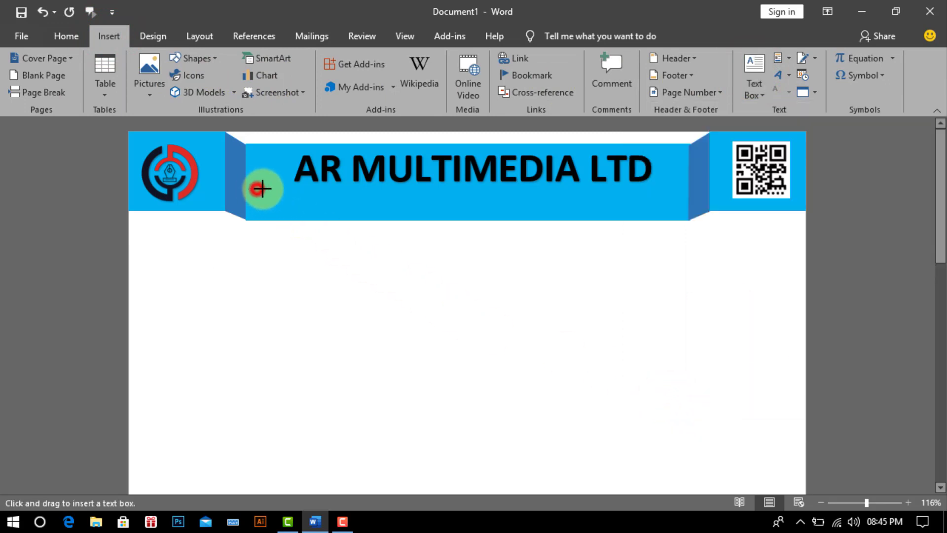
drag(261, 188, 679, 215)
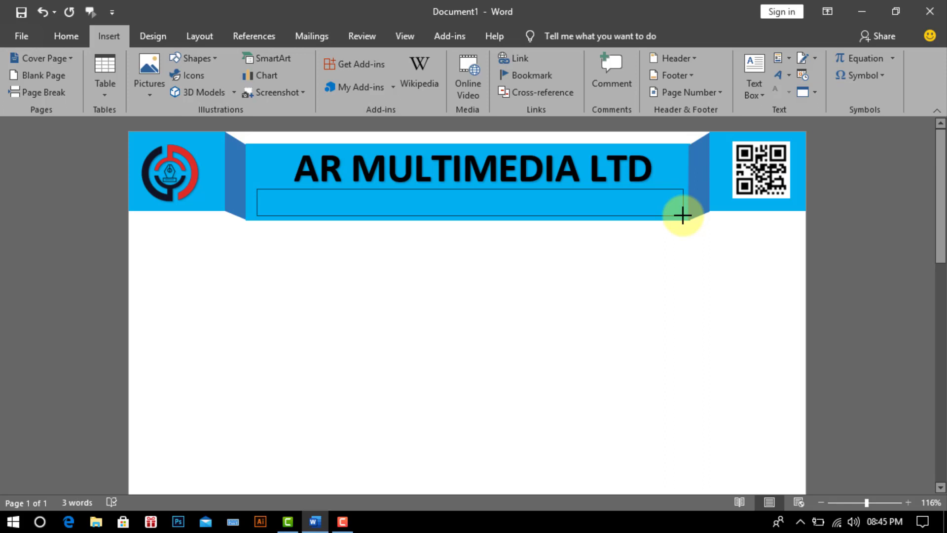
drag(679, 215, 678, 216)
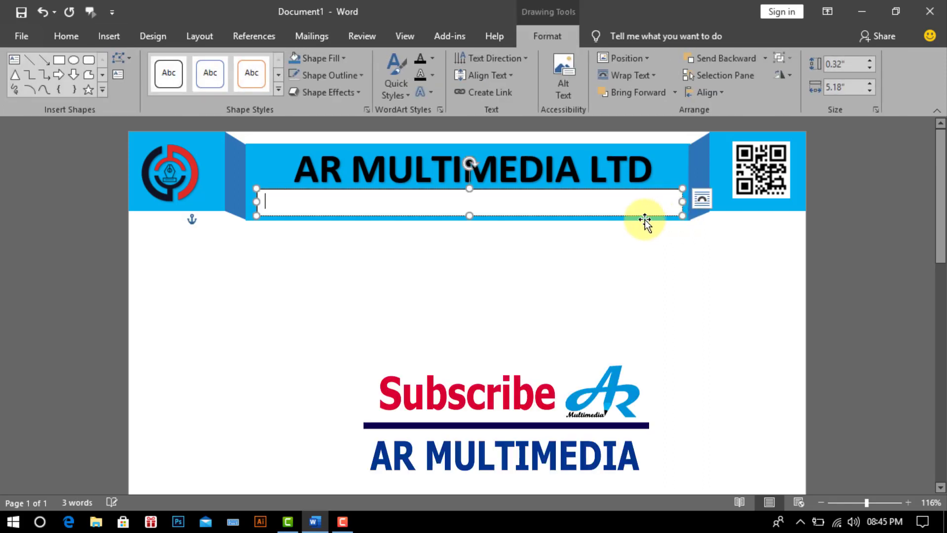
click(554, 32)
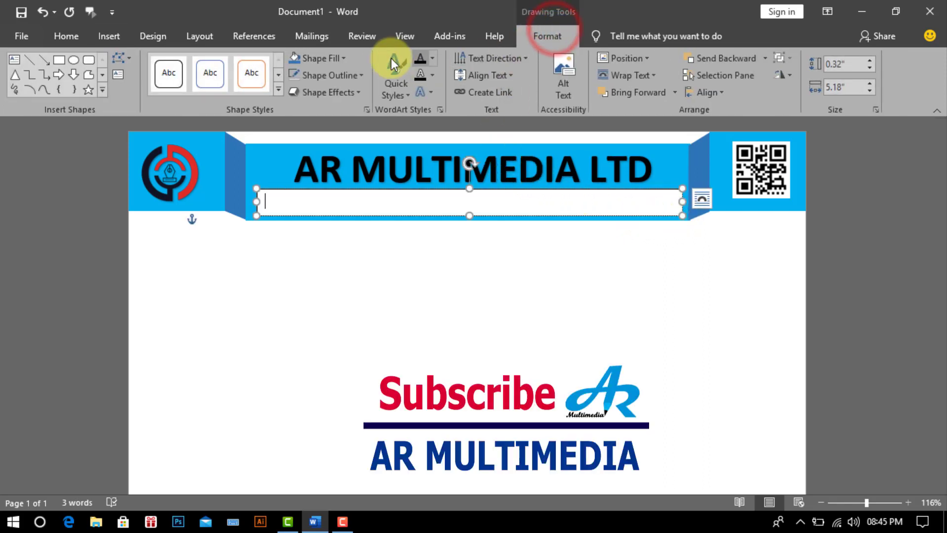
click(344, 59)
click(335, 191)
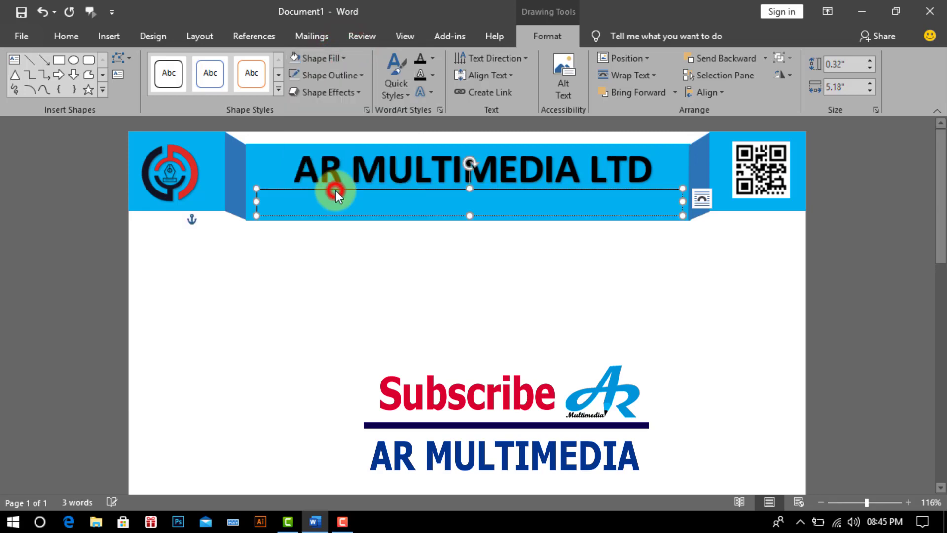
click(360, 74)
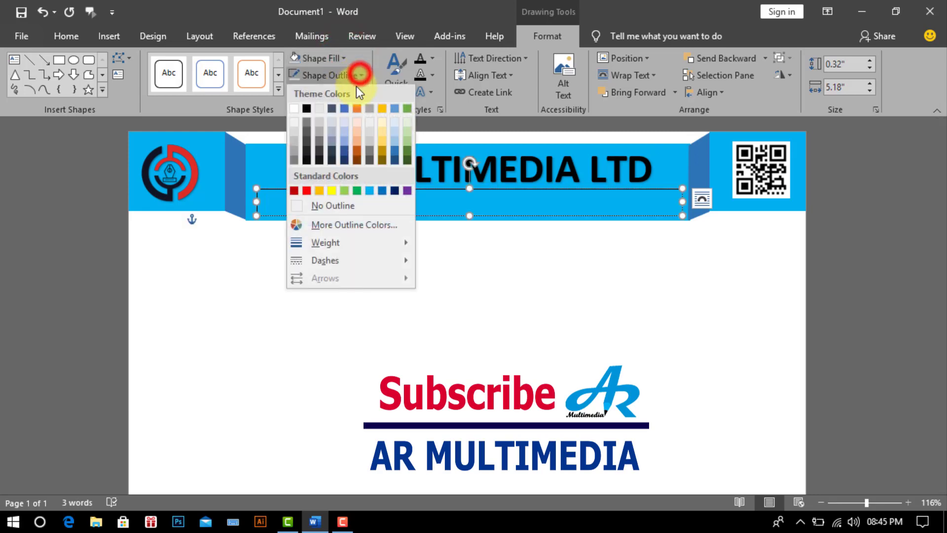
click(339, 204)
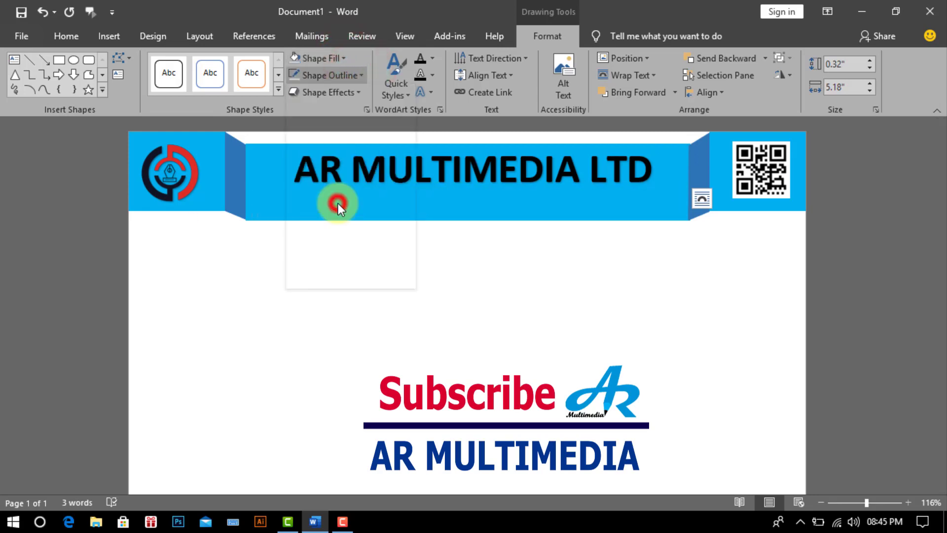
Step: Type the company's postal address in the box as centred 14 pt text
click(63, 37)
click(224, 66)
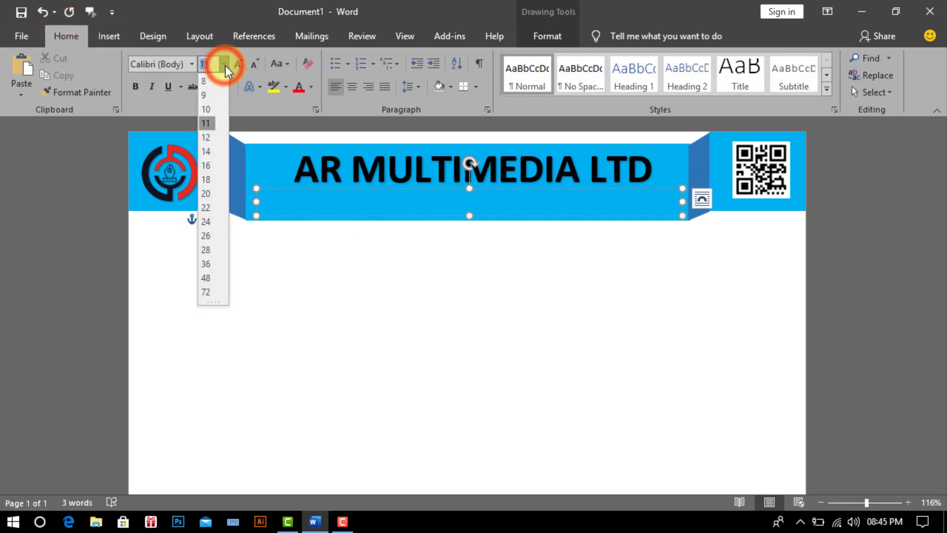
click(206, 152)
click(421, 207)
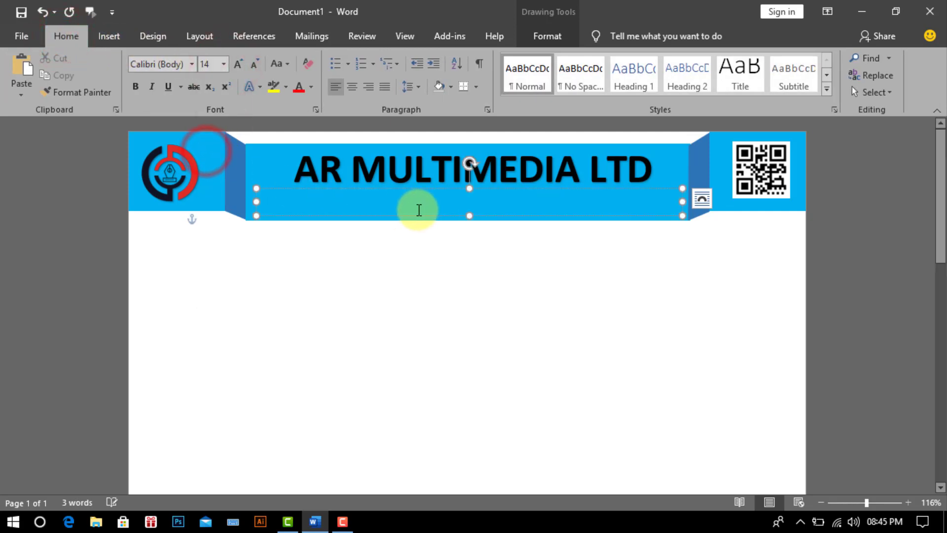
click(359, 91)
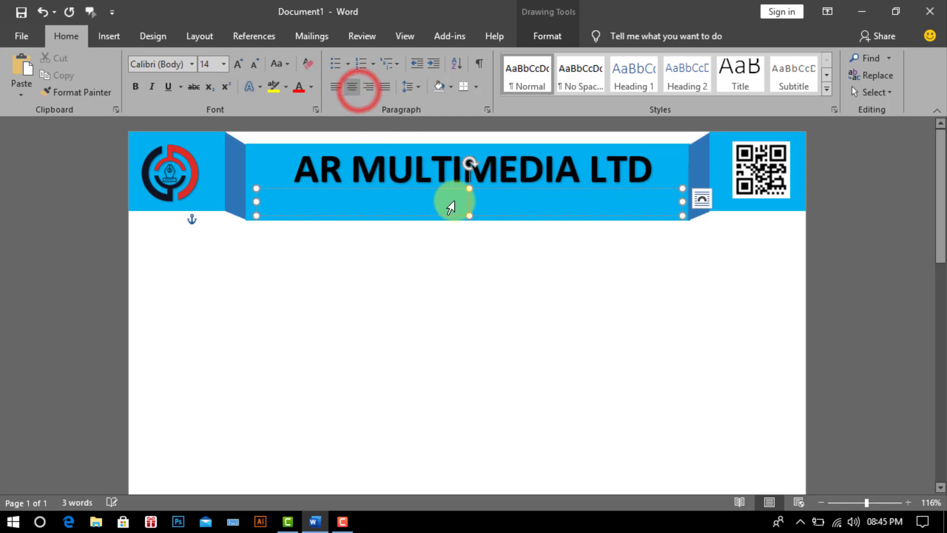
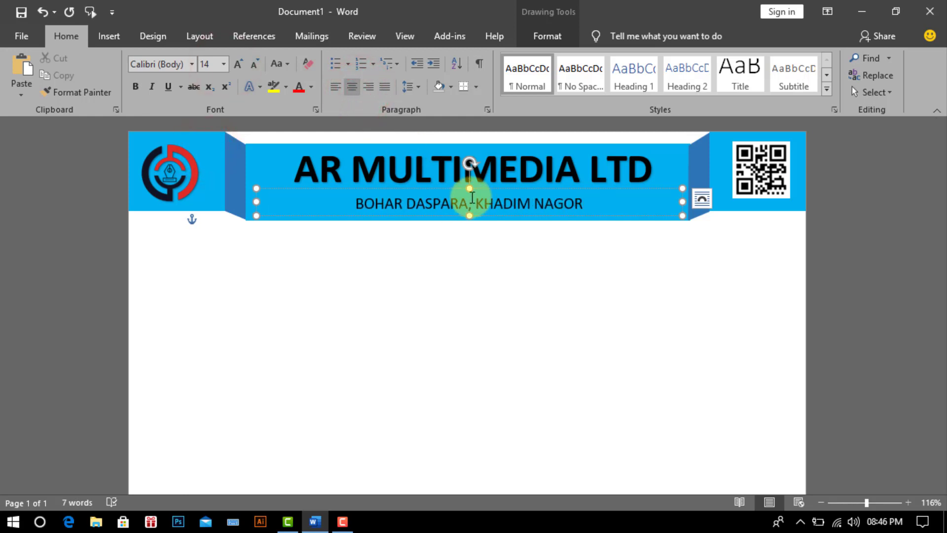
click(529, 307)
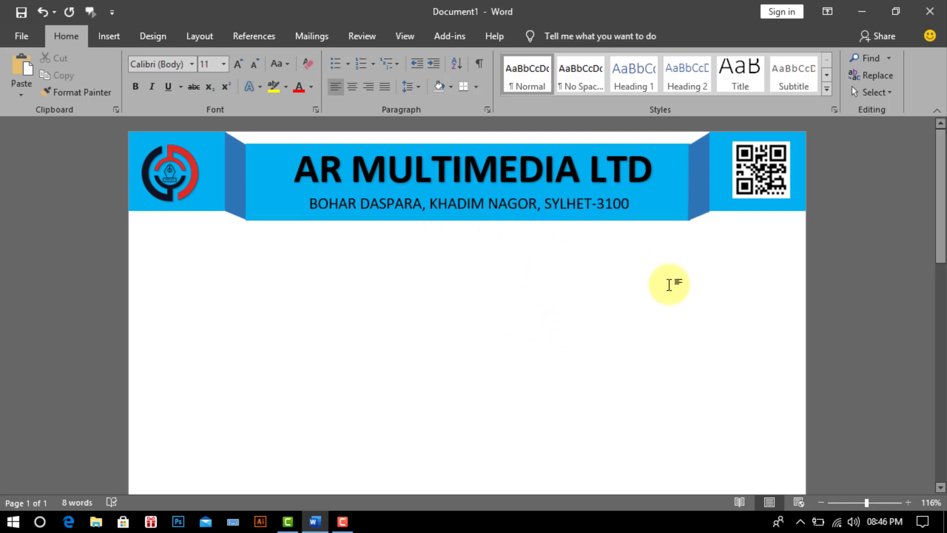
Step: Select the logo, both slanted strips and the blue banner, and group them into one object
scroll(324, 218, down, 1)
scroll(474, 411, up, 1)
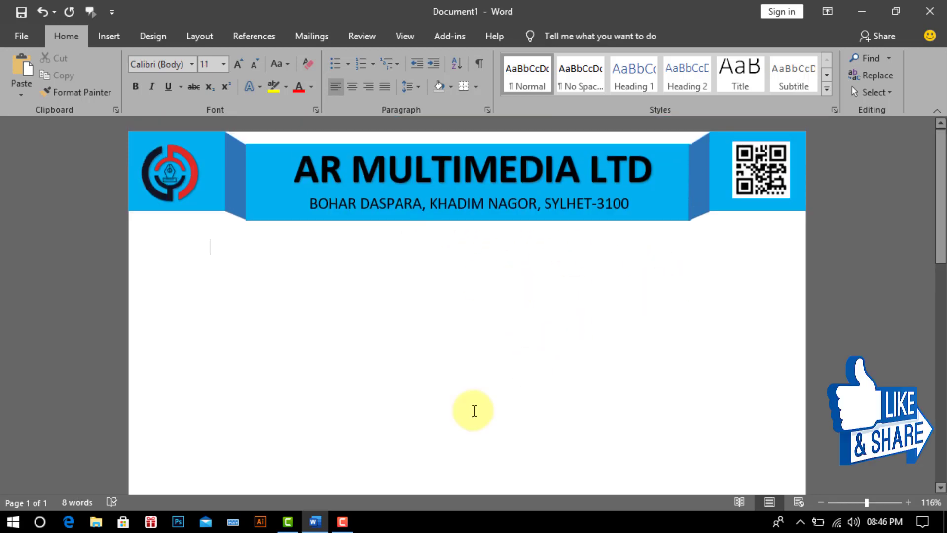
key(shift)
shift+click(209, 205)
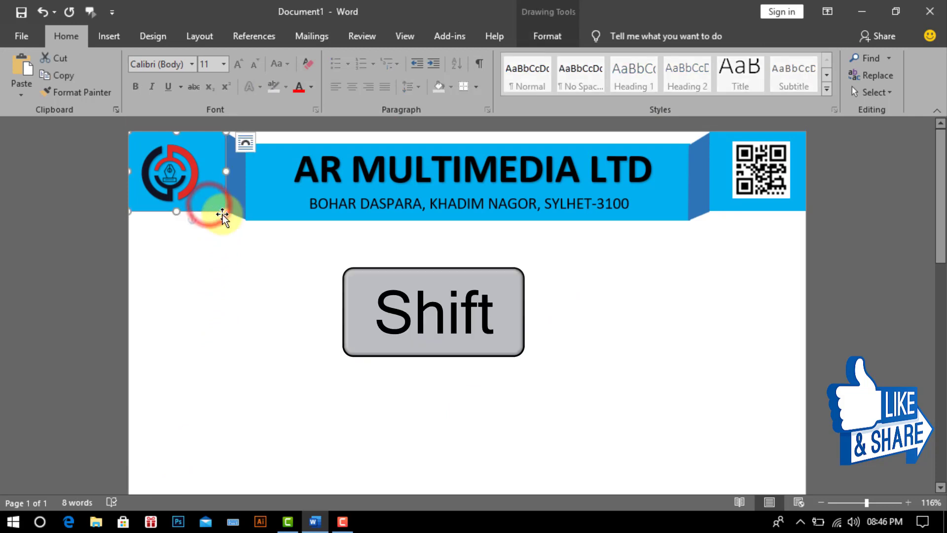
shift+click(237, 215)
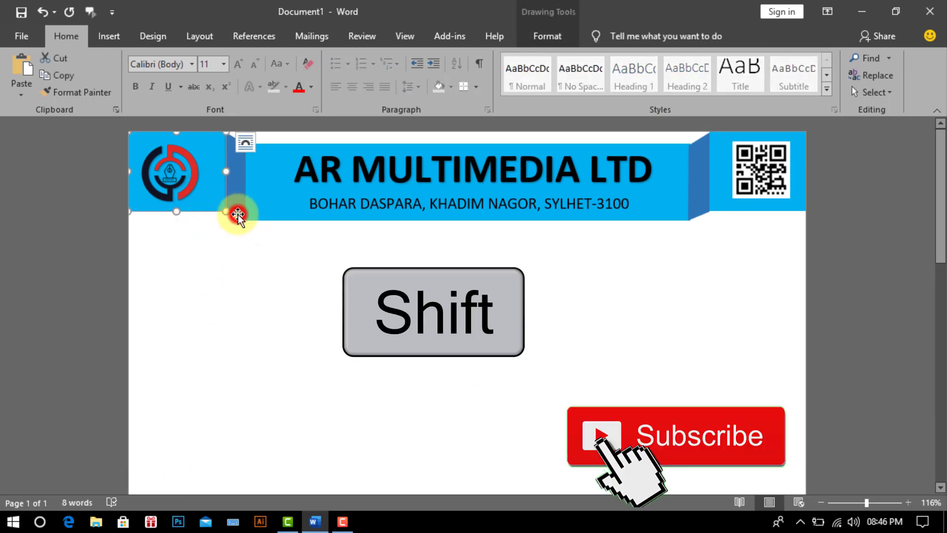
shift+click(280, 219)
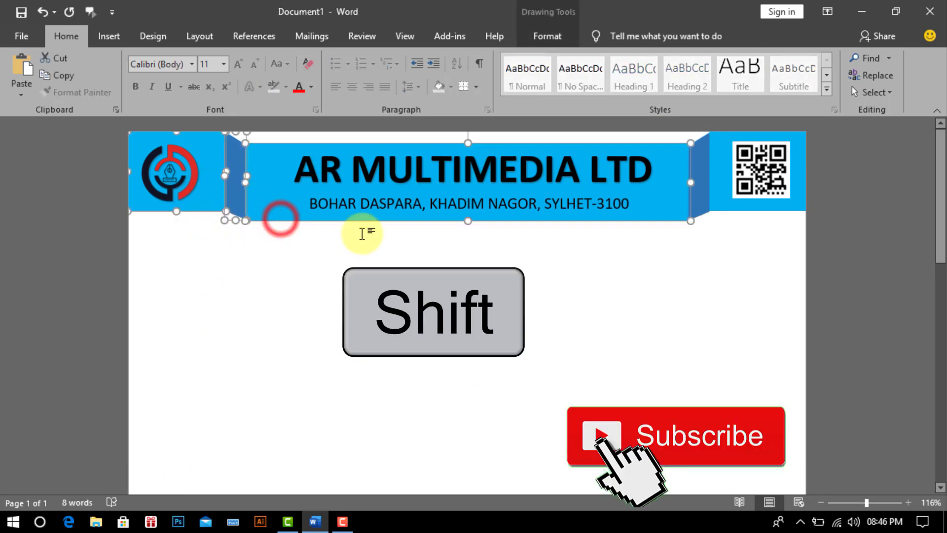
shift+click(701, 213)
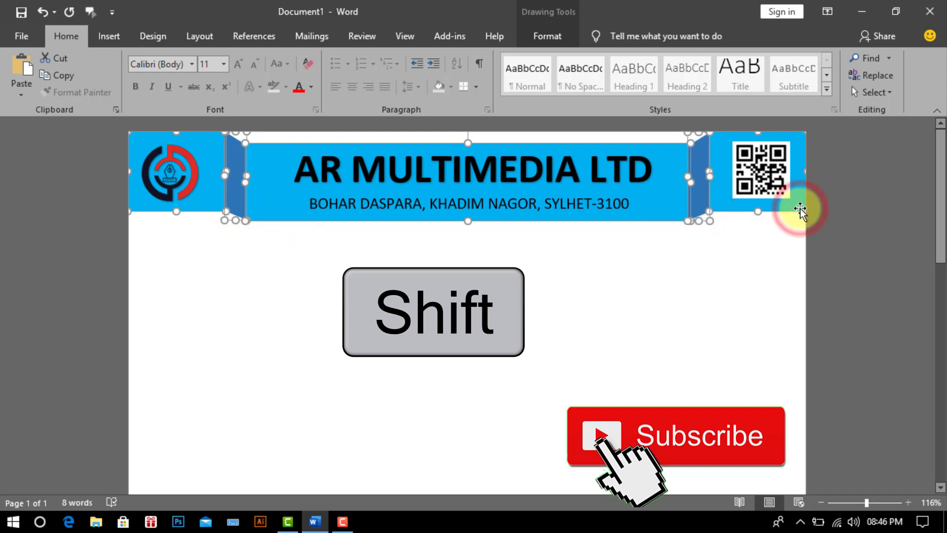
click(555, 36)
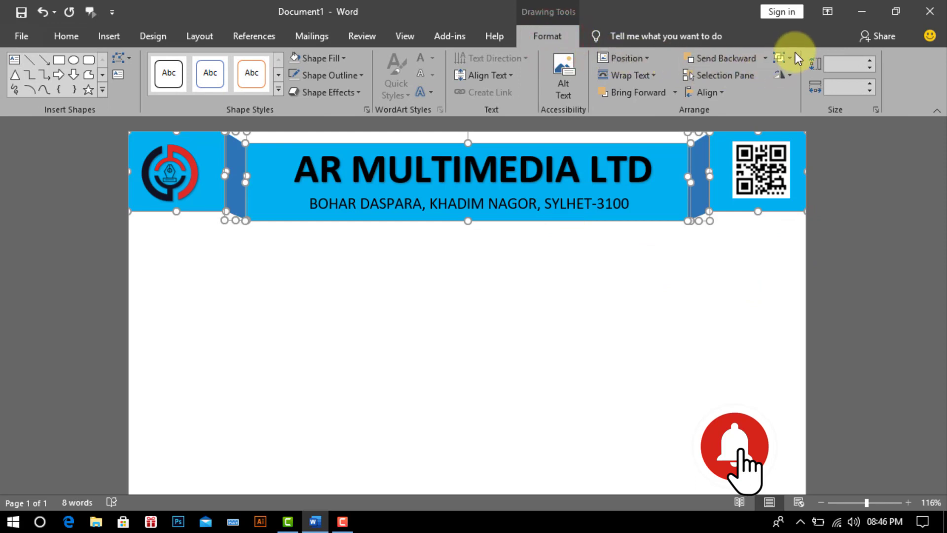
click(790, 57)
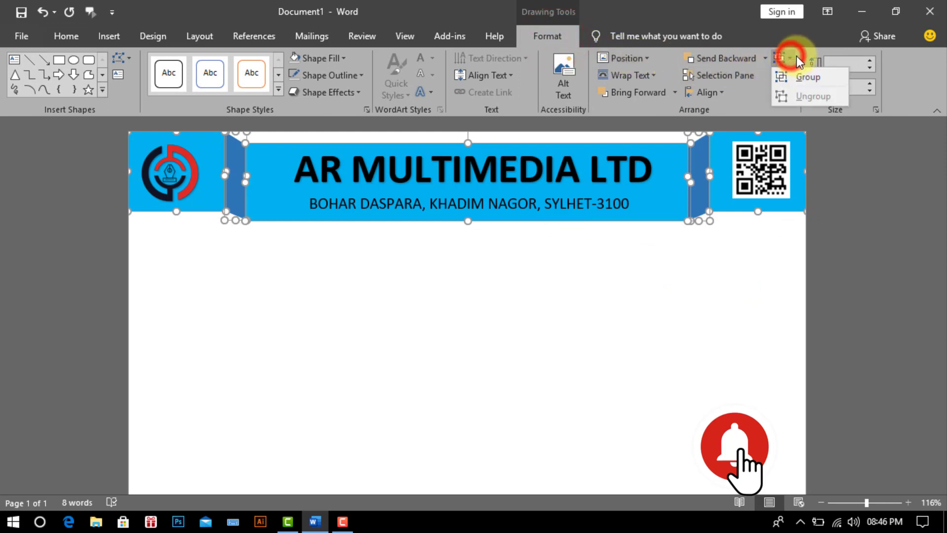
click(815, 76)
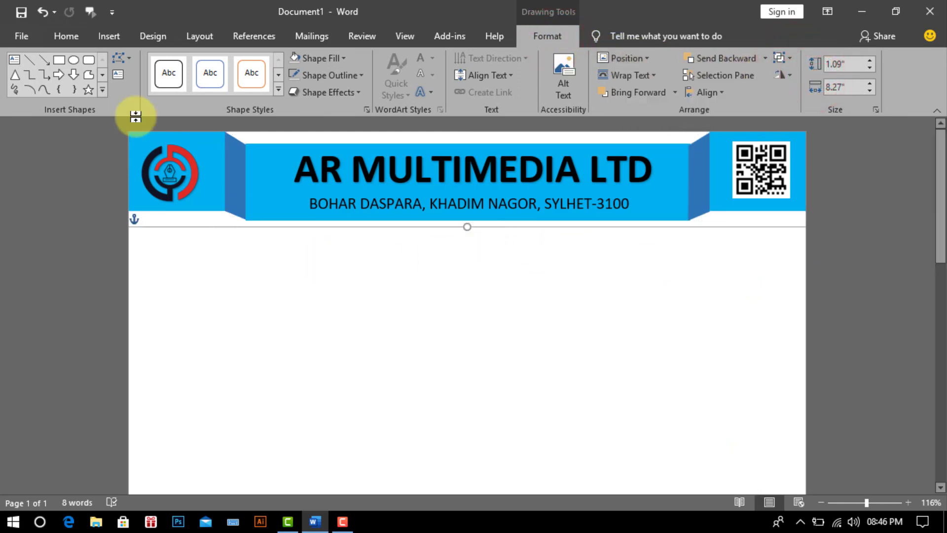
Step: Copy the grouped header and place the pasted duplicate below the original
key(ctrl+c)
click(69, 35)
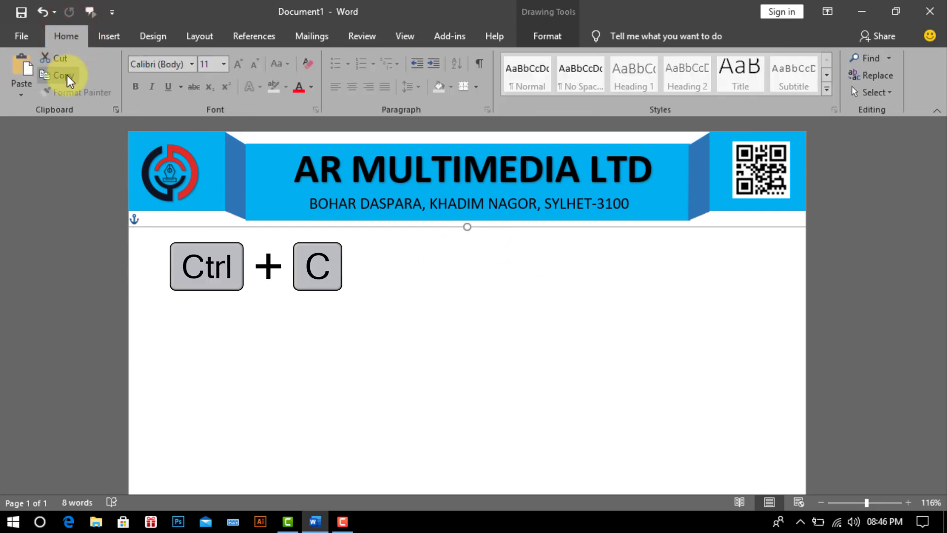
click(68, 75)
key(ctrl+v)
click(26, 71)
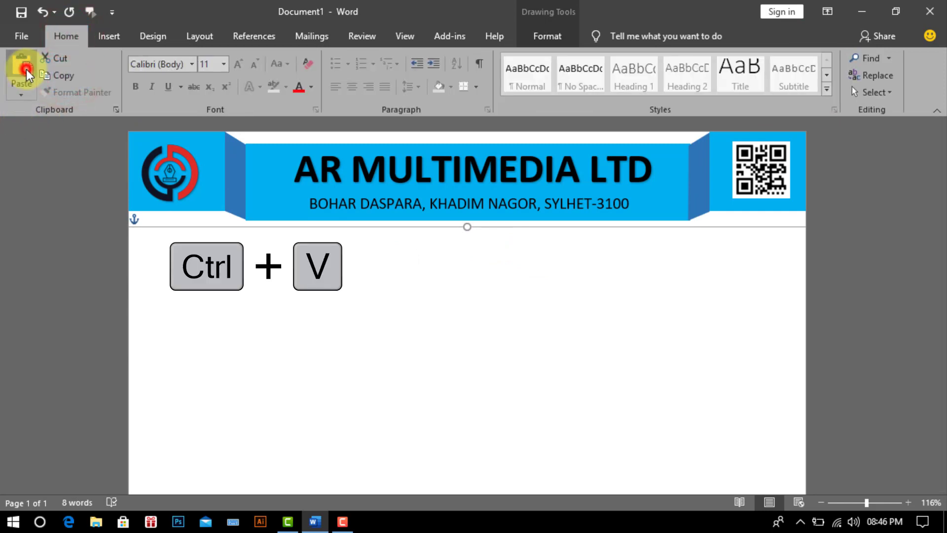
drag(353, 198, 341, 291)
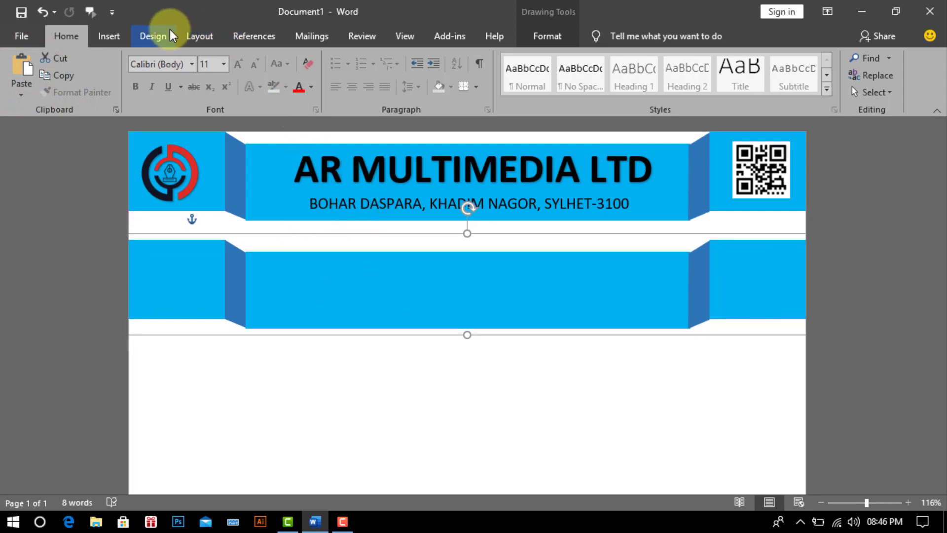
Step: Fill the banner copy black, set it Behind Text, and slide it up under the blue header
click(548, 37)
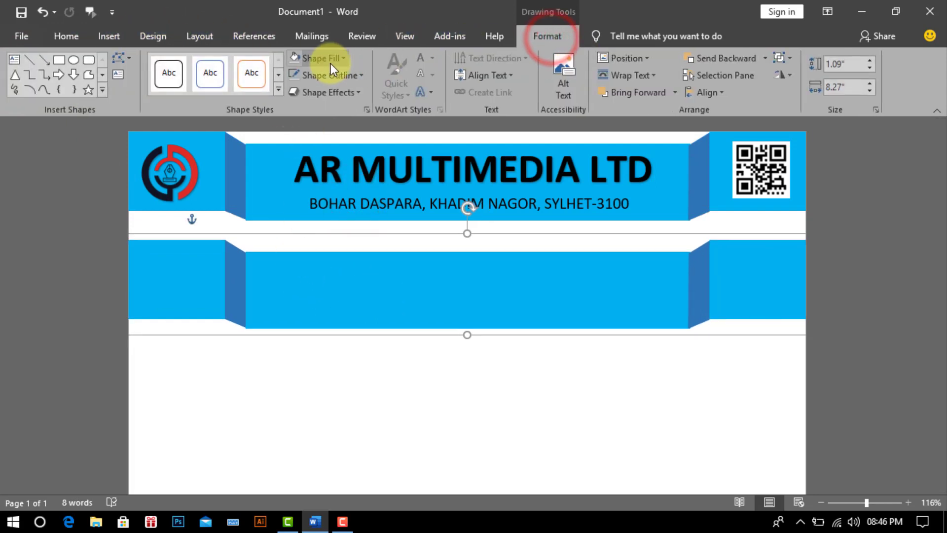
click(343, 56)
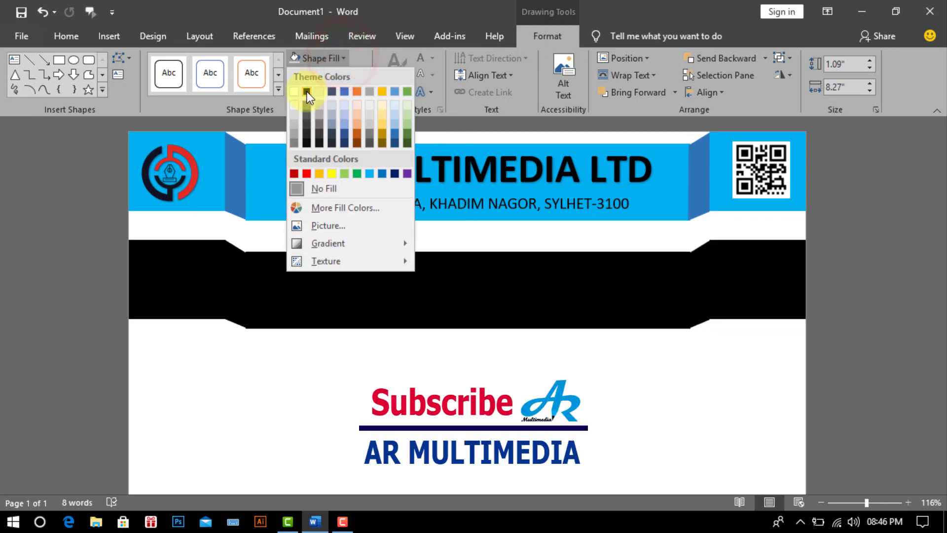
click(307, 90)
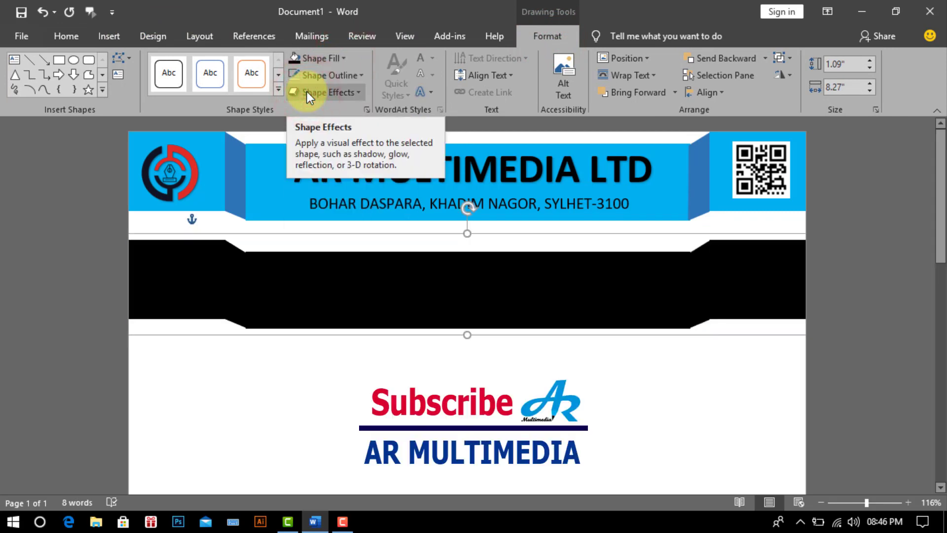
click(633, 76)
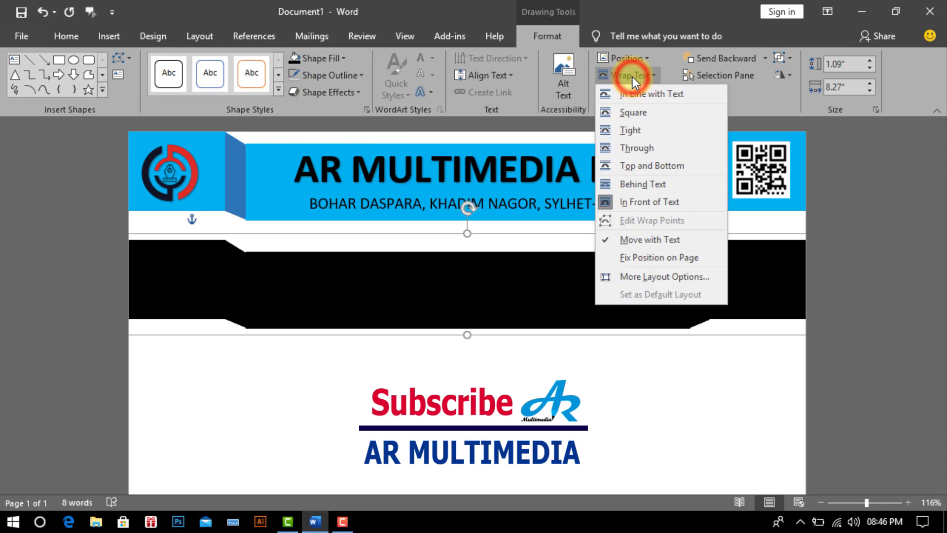
click(645, 184)
drag(575, 311, 567, 212)
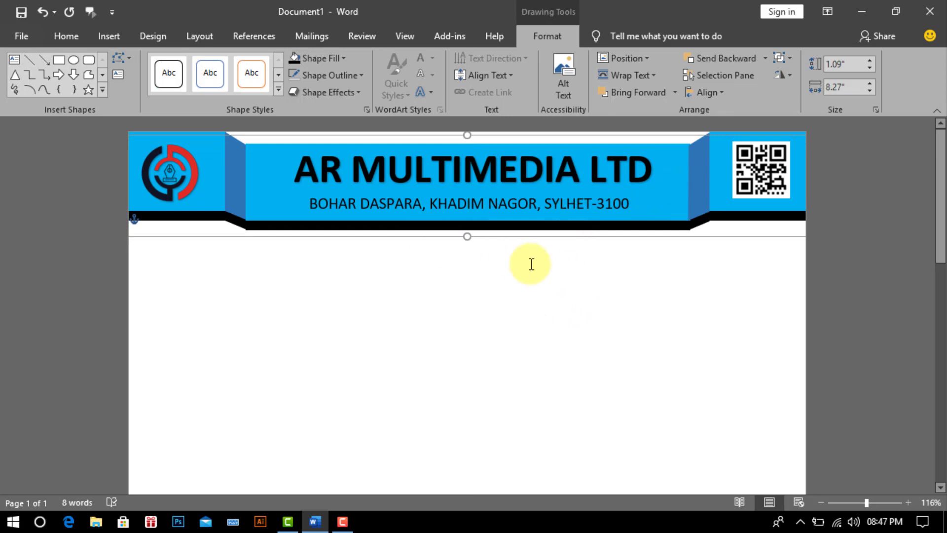
click(564, 327)
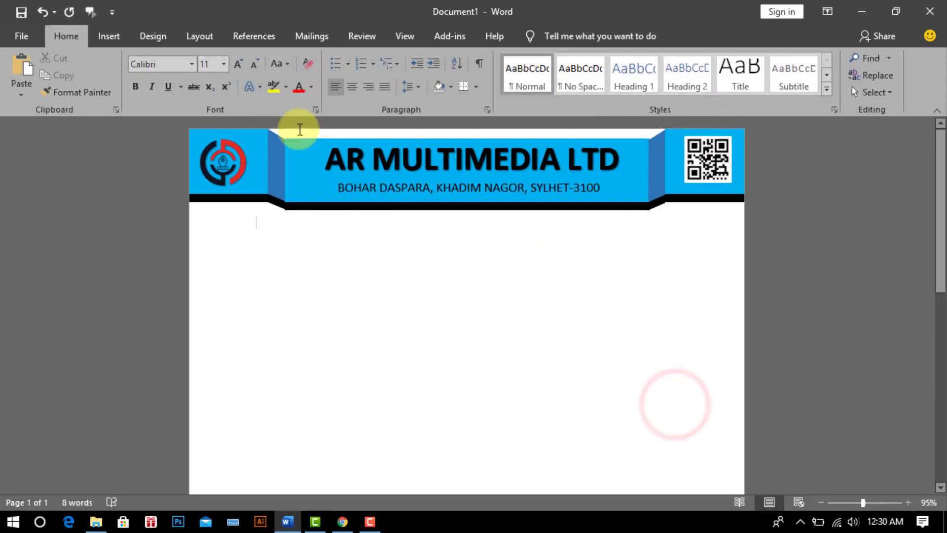
Step: Draw a wide text box just below the header with no fill and no outline
click(107, 34)
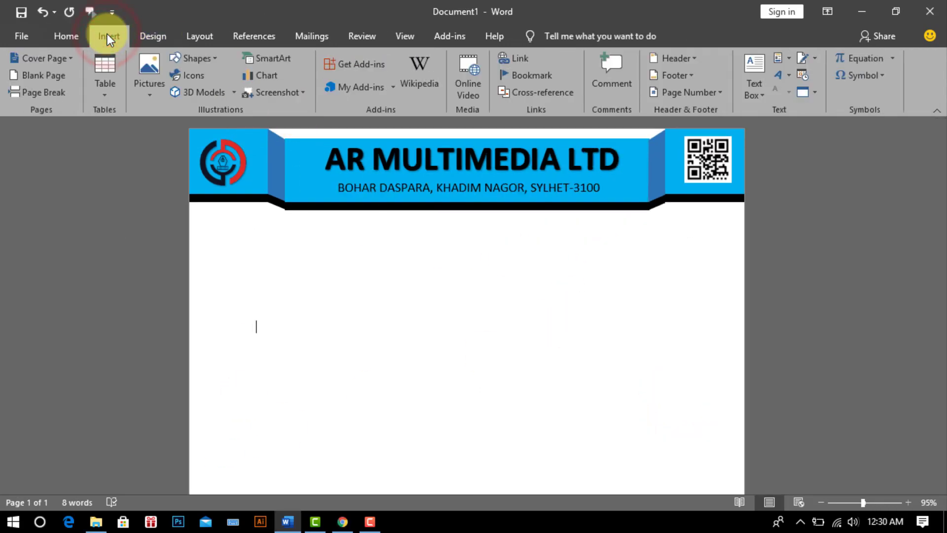
click(755, 88)
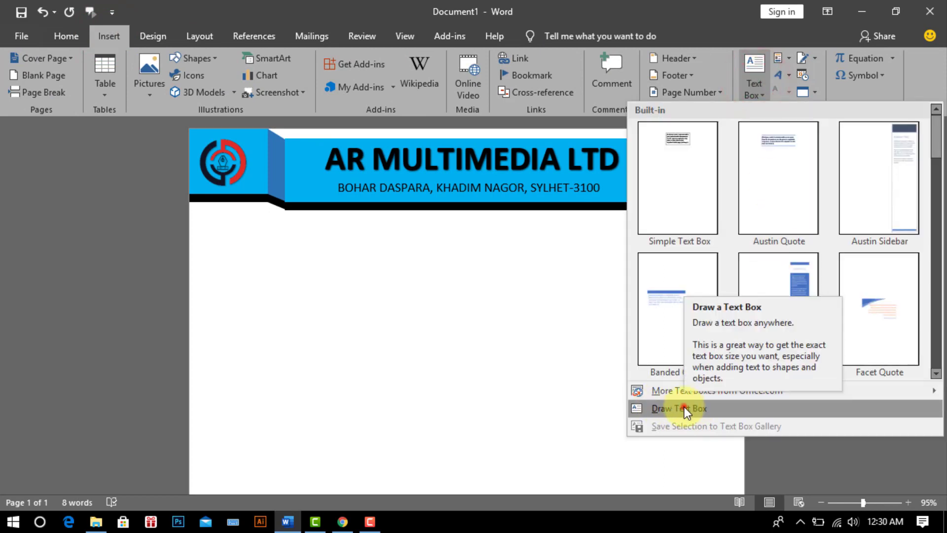
click(705, 409)
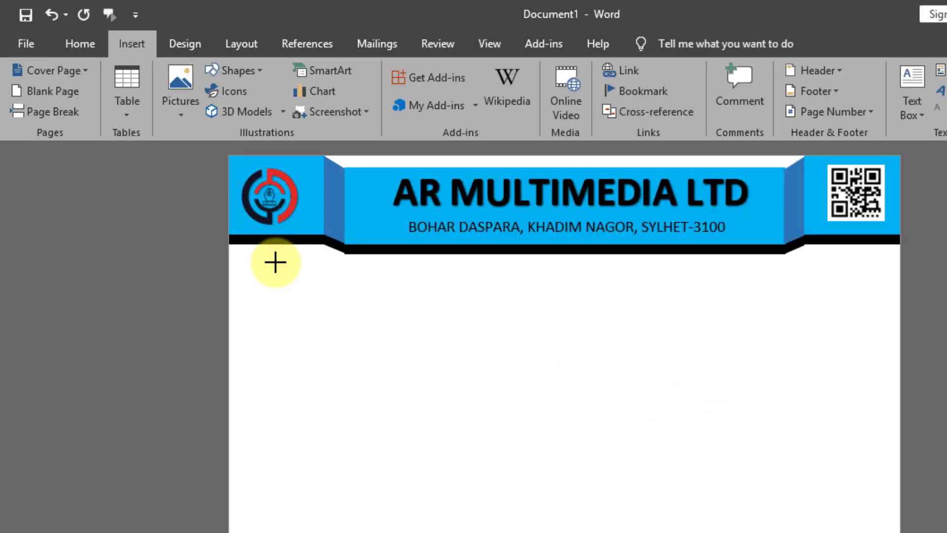
drag(228, 217, 720, 238)
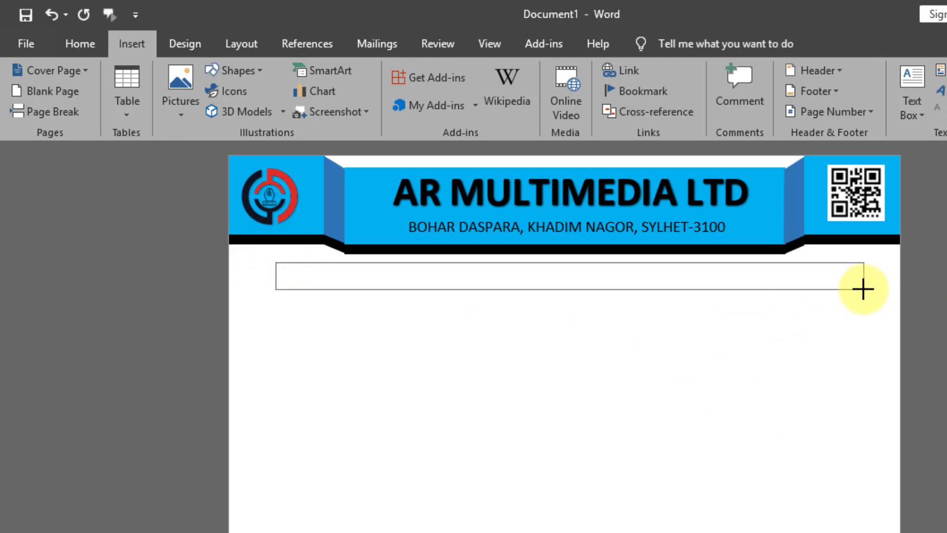
drag(864, 290, 864, 289)
click(664, 44)
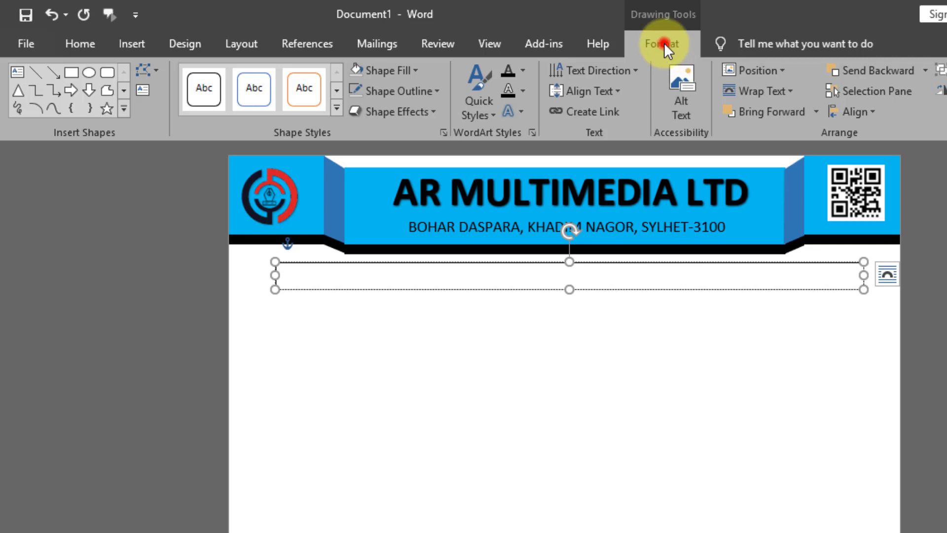
click(414, 70)
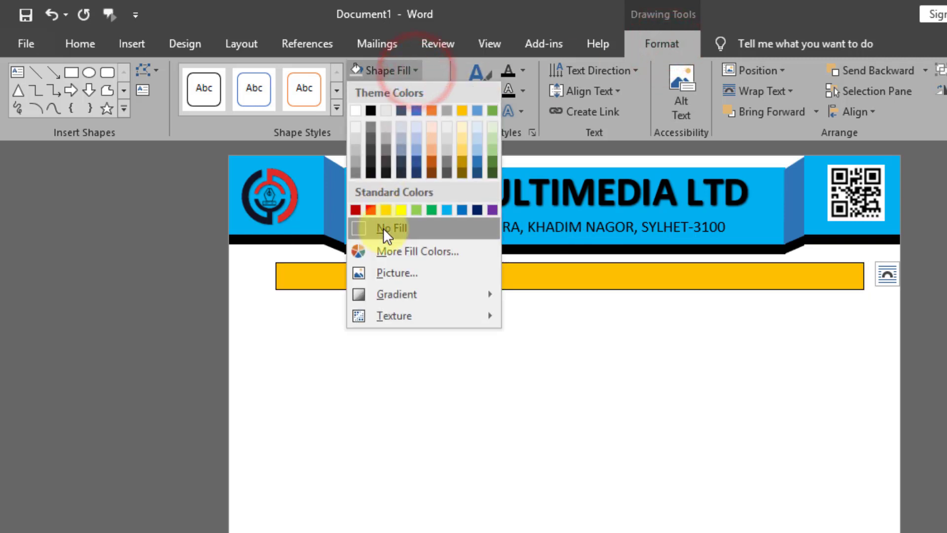
click(385, 229)
click(432, 94)
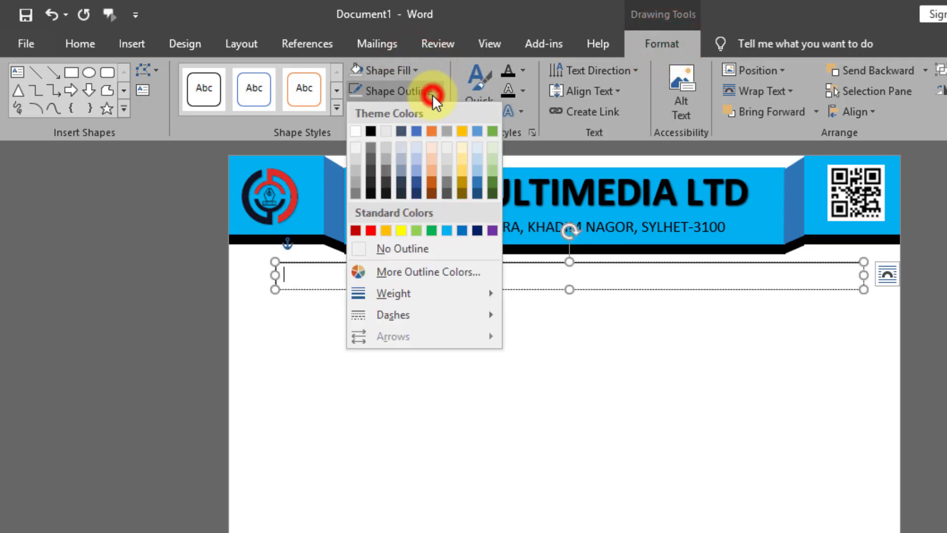
click(415, 248)
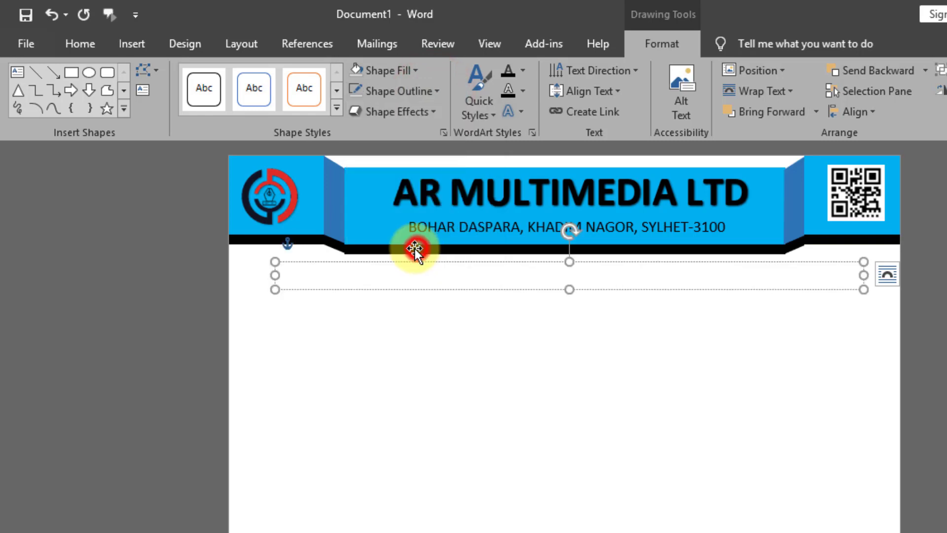
Step: Set 14 pt text with a chosen font colour, then type 'Ref. ........' left and 'Date: ...........' right
click(81, 43)
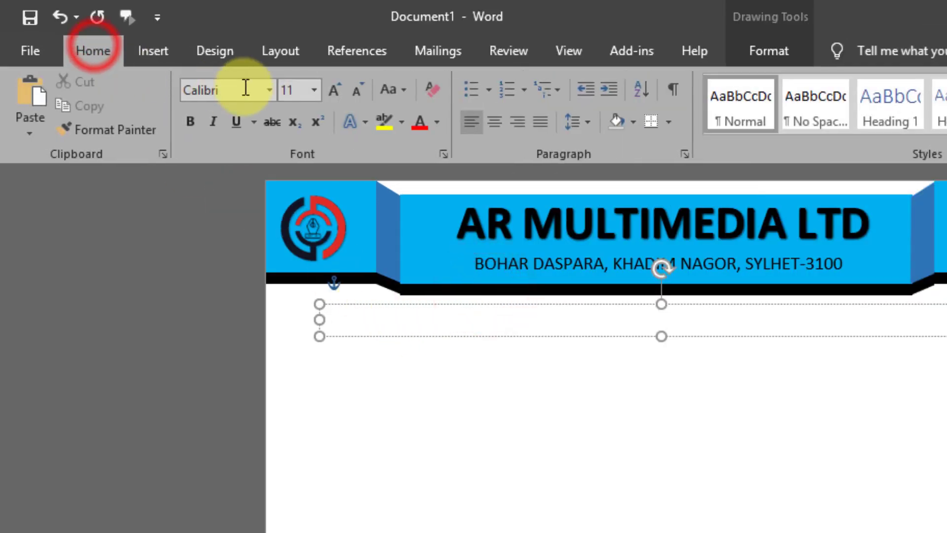
click(314, 90)
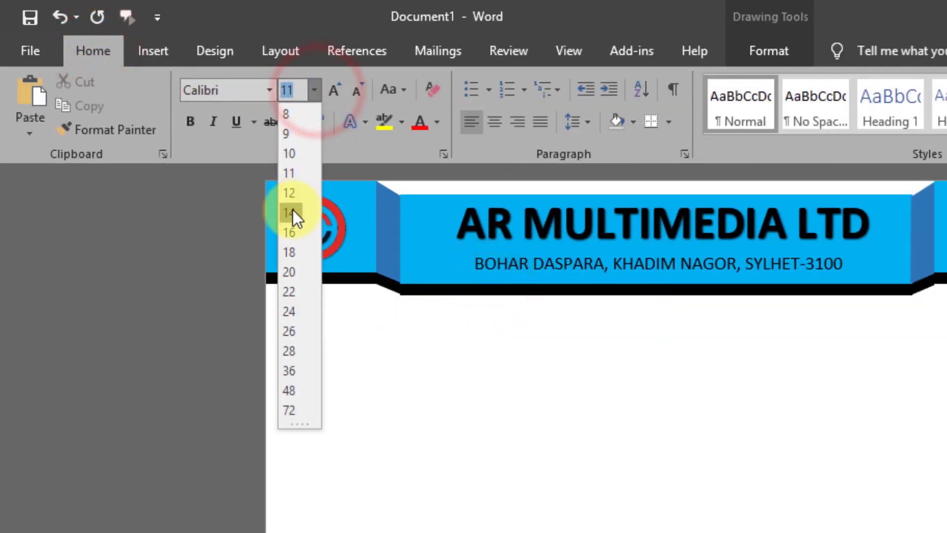
click(292, 212)
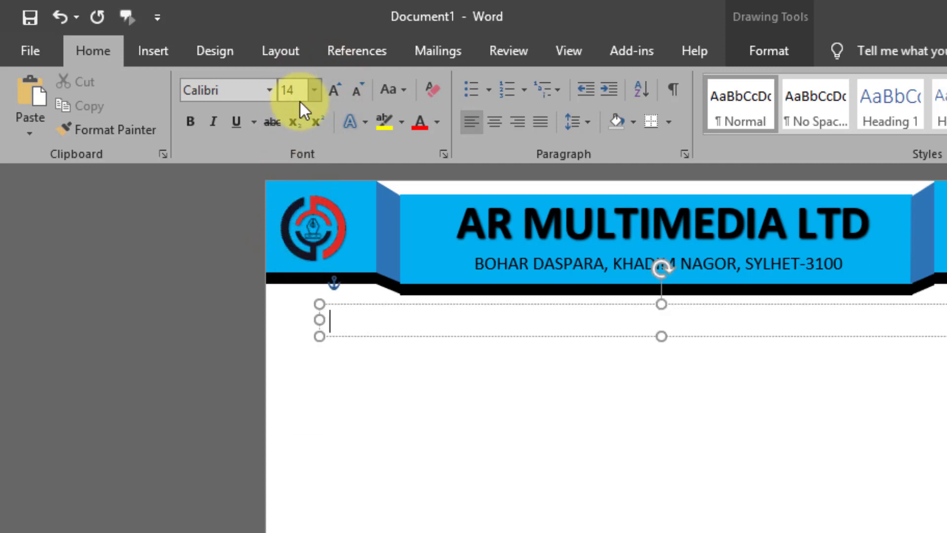
click(437, 123)
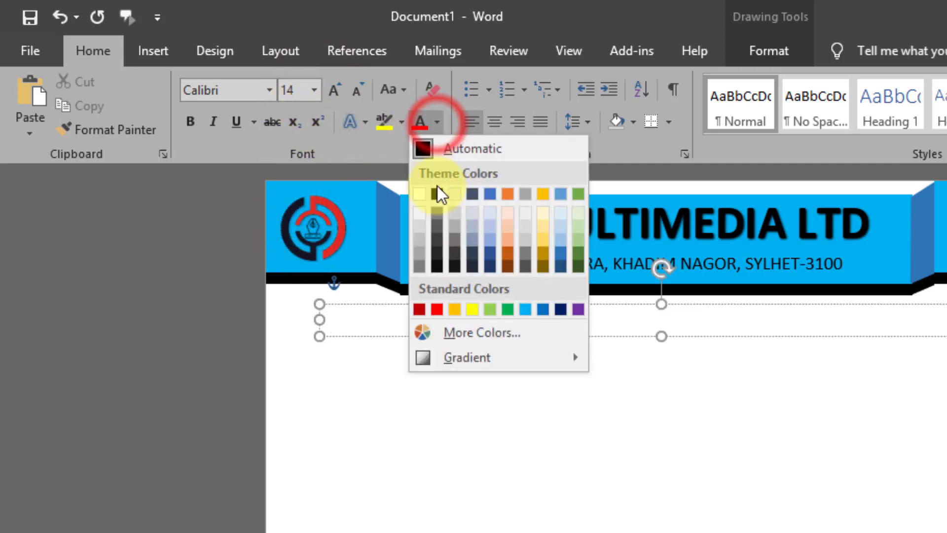
click(437, 196)
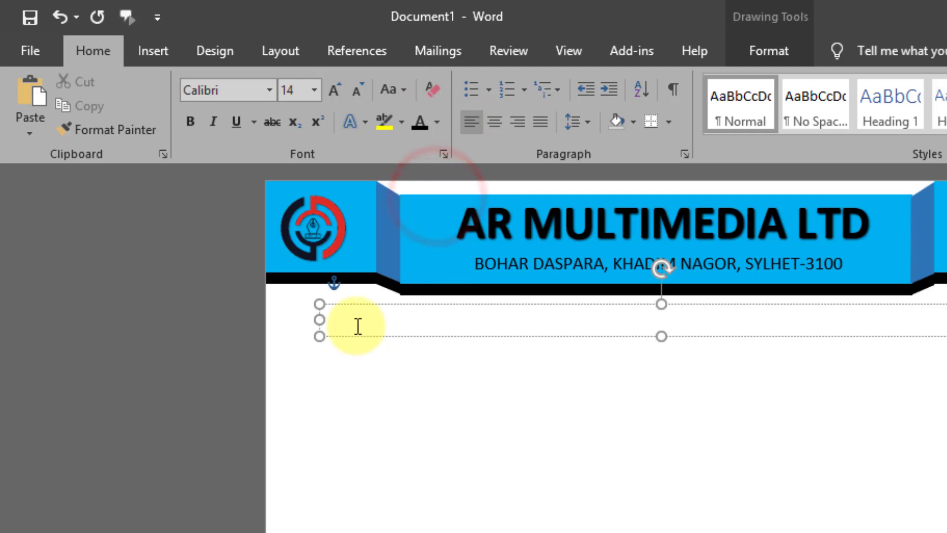
text(R)
click(307, 279)
text(ef. ....... Date: ..........)
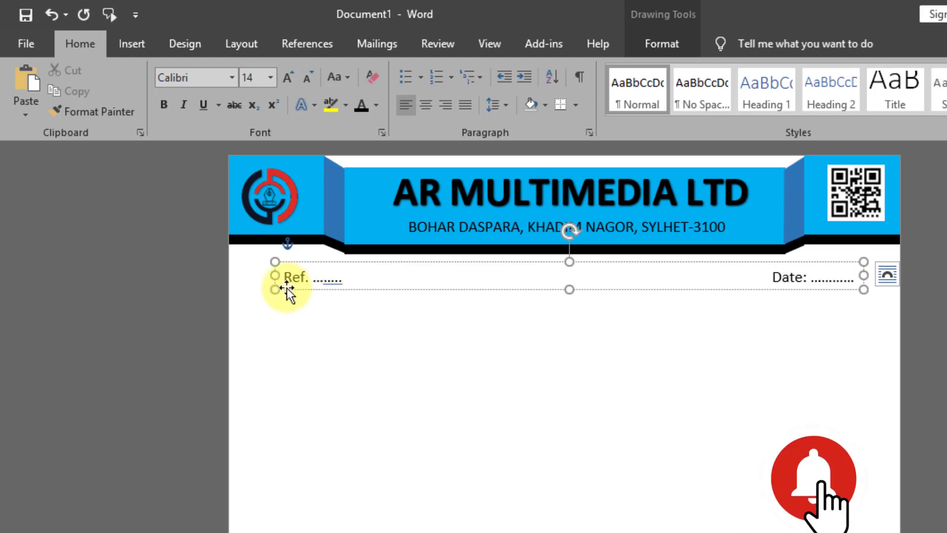
click(851, 277)
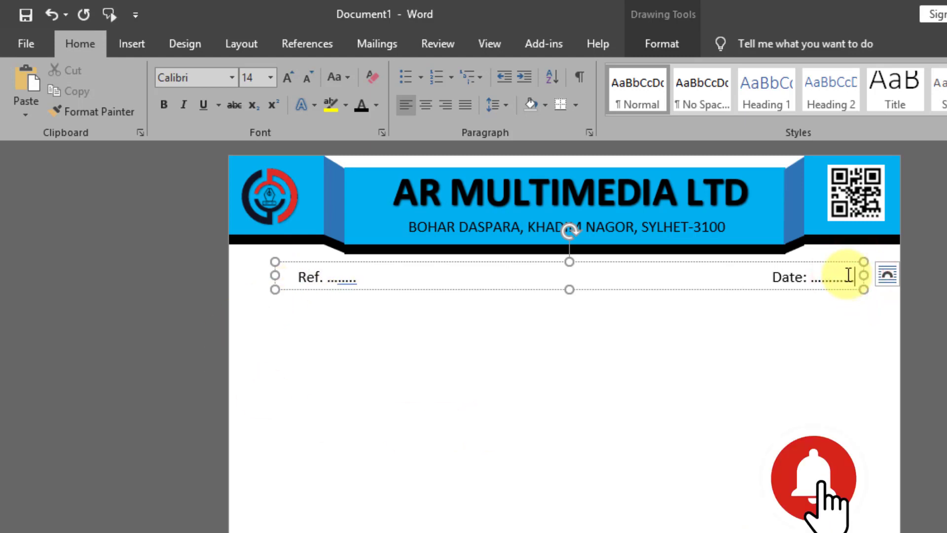
click(330, 312)
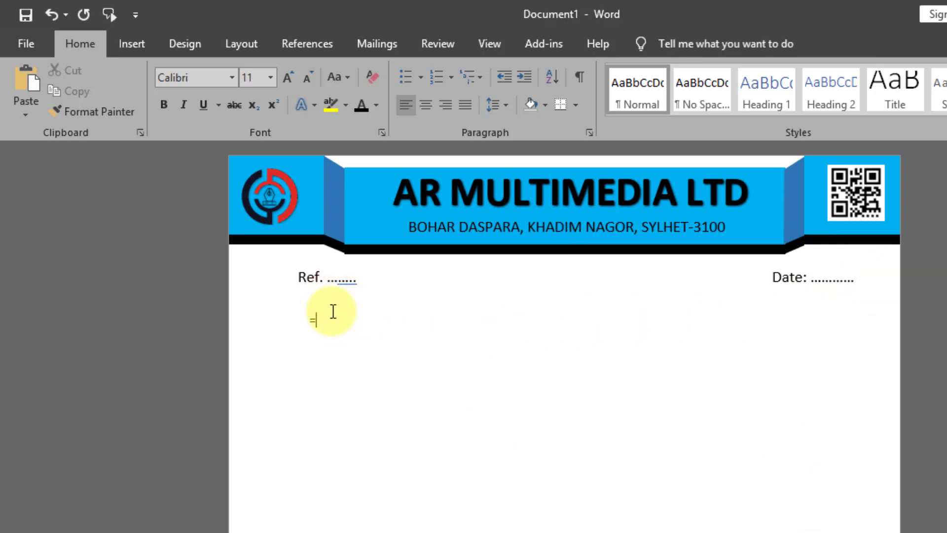
Step: Generate sample paragraphs with =rand(), justify them, and paste a copy after the last paragraph
text(=ran)
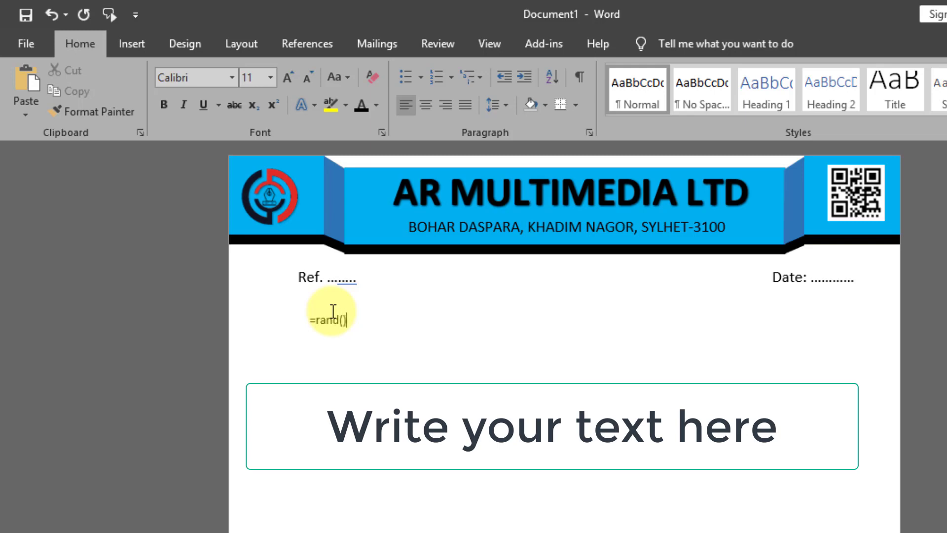
text(d())
key(Return)
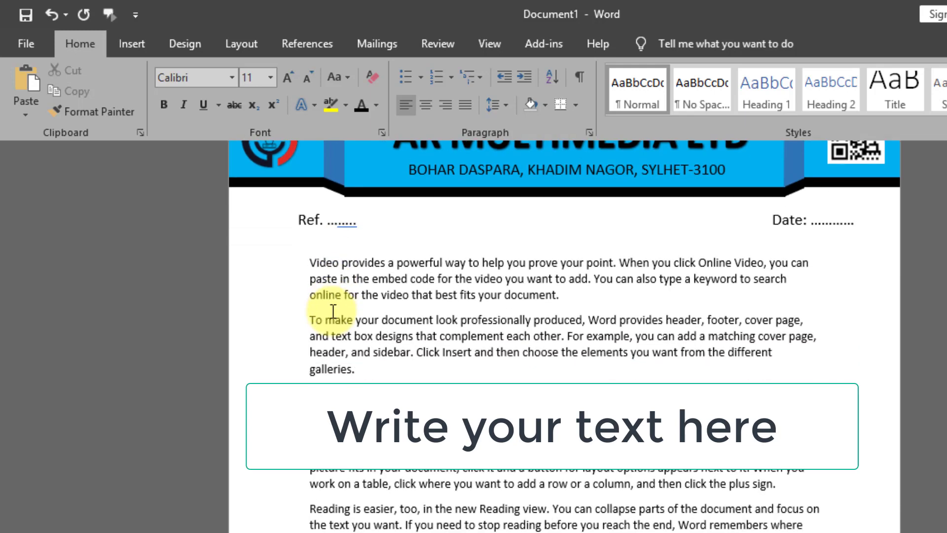
drag(307, 262, 776, 527)
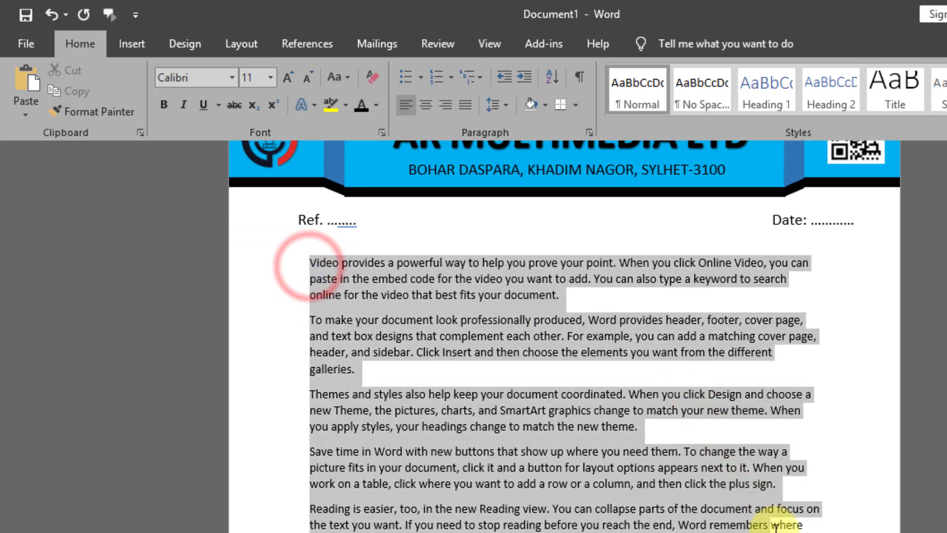
click(463, 105)
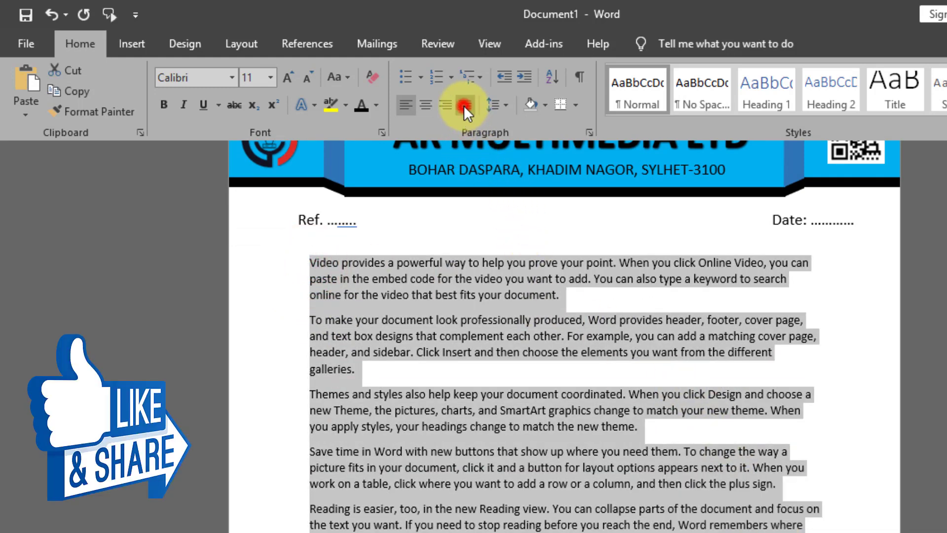
click(80, 44)
click(74, 91)
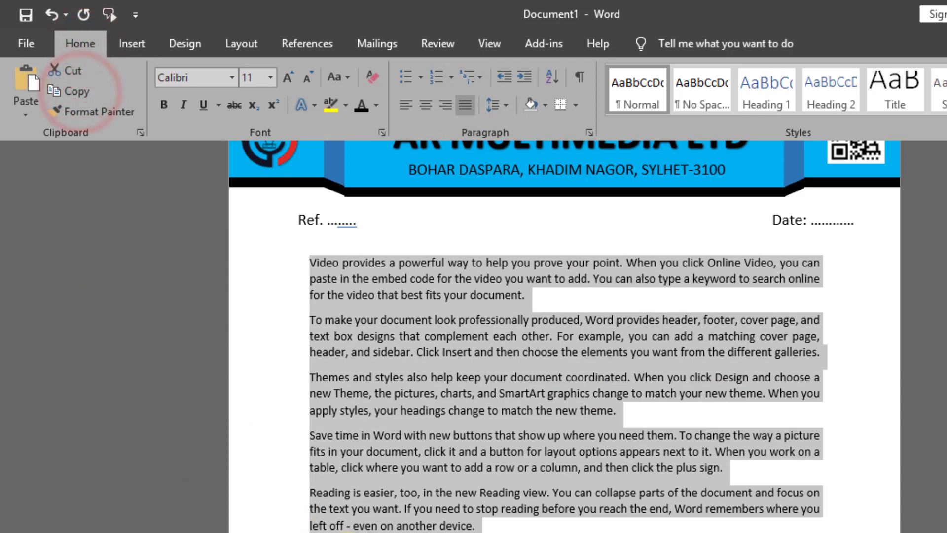
key(ctrl+End)
click(29, 84)
scroll(853, 447, down, 1)
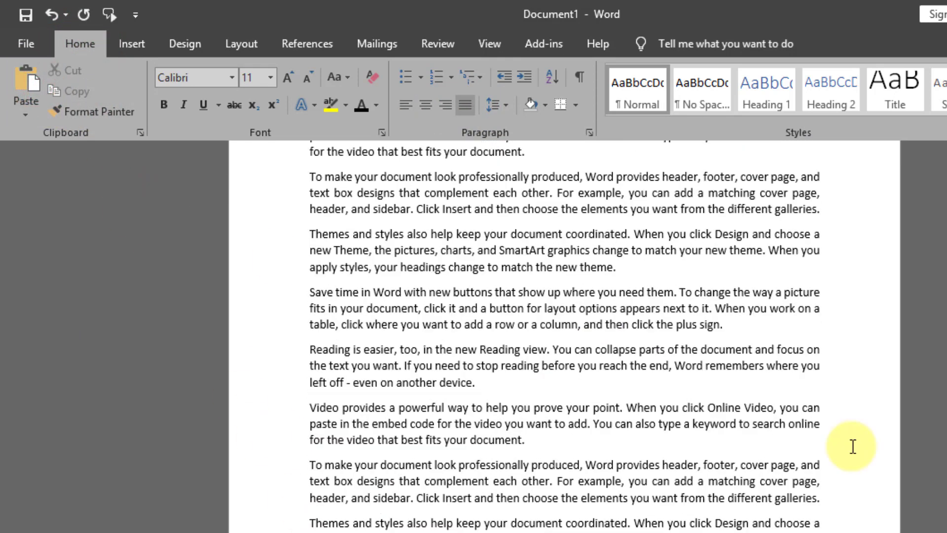
scroll(853, 446, down, 6)
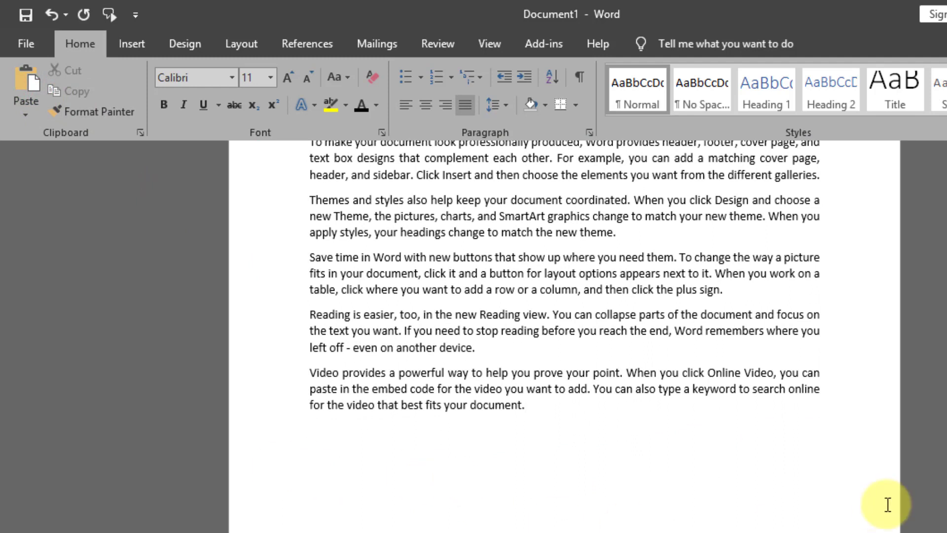
Step: Draw a wide rectangle across the page bottom, filled black with no outline
click(133, 44)
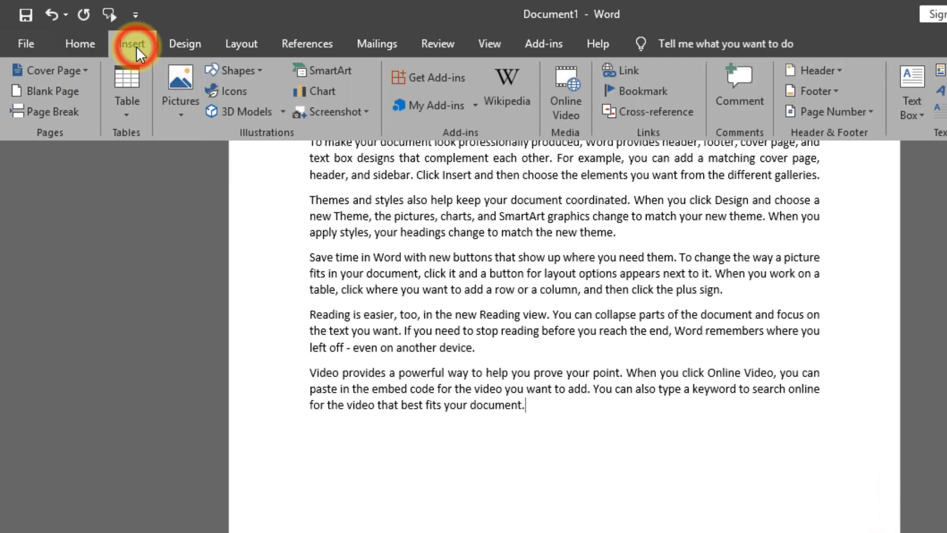
click(245, 76)
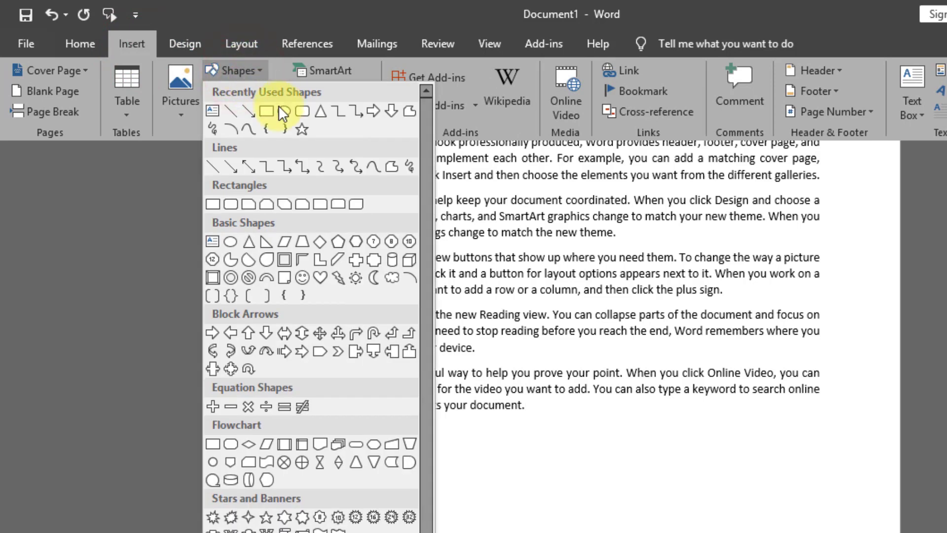
click(266, 113)
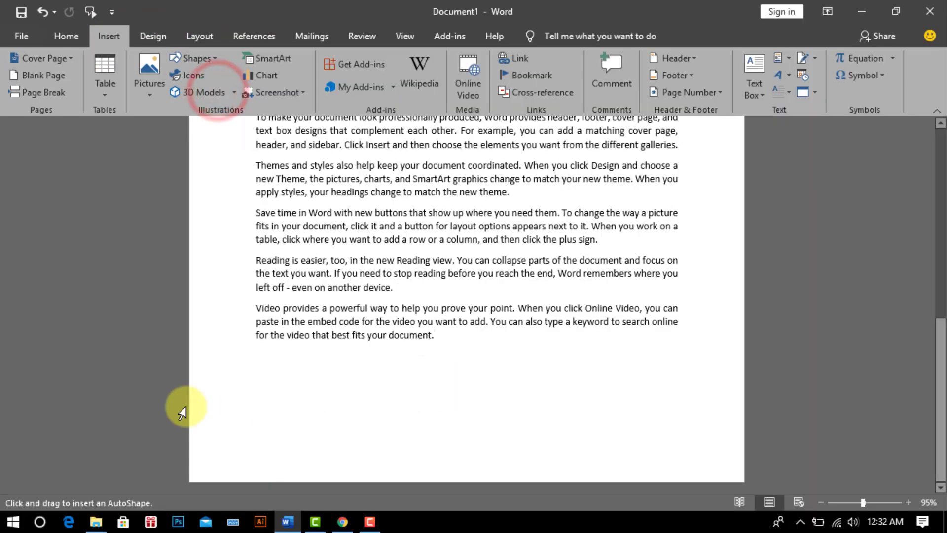
mouse_move(189, 414)
mouse_down()
mouse_move(745, 444)
mouse_move(751, 474)
mouse_move(741, 477)
mouse_move(751, 465)
mouse_up()
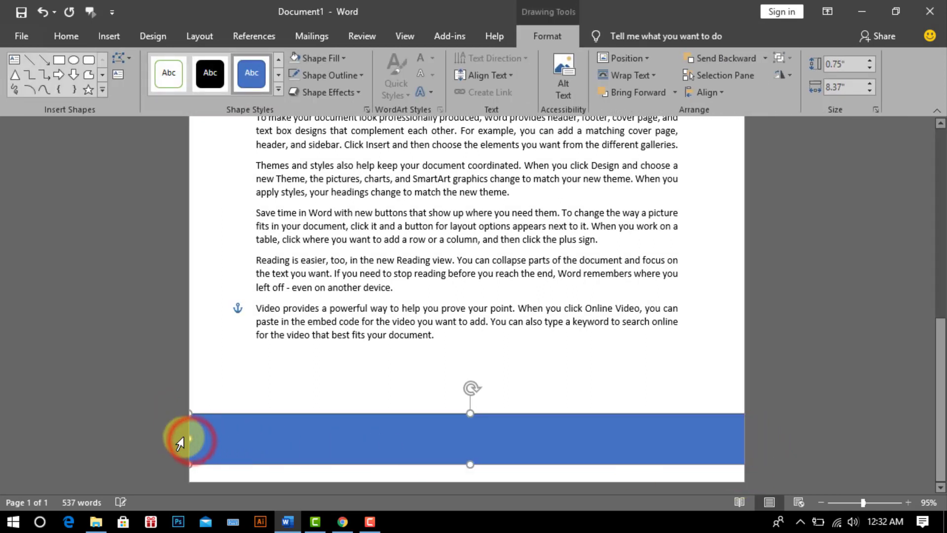
click(546, 33)
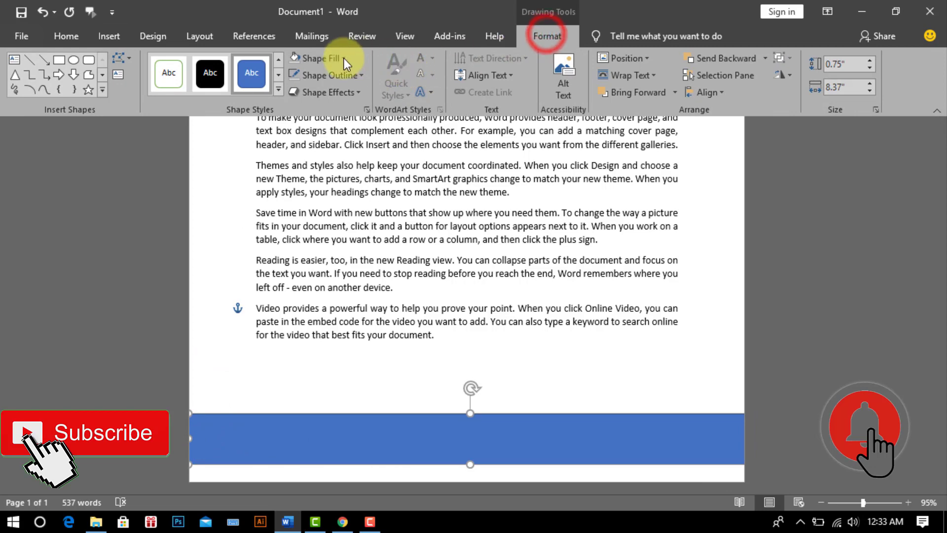
click(342, 58)
click(306, 91)
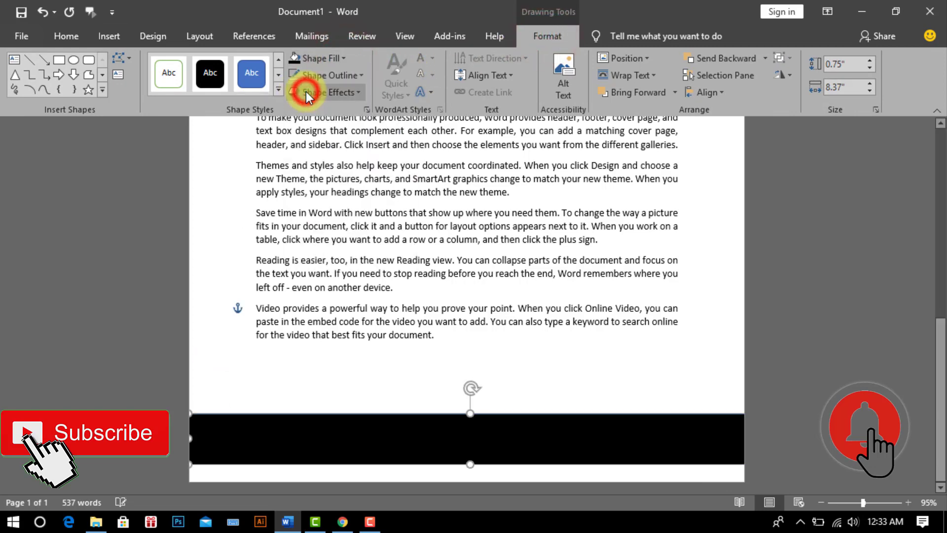
click(341, 75)
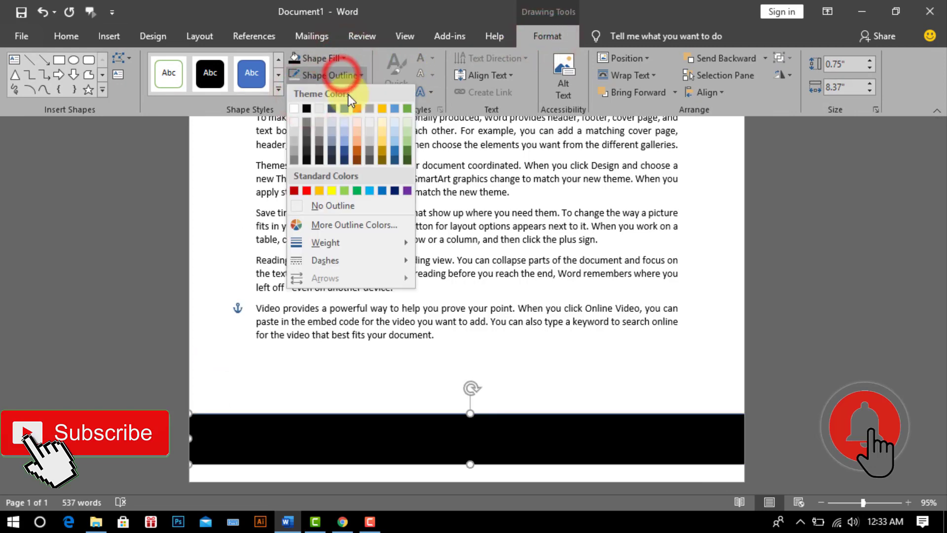
click(334, 206)
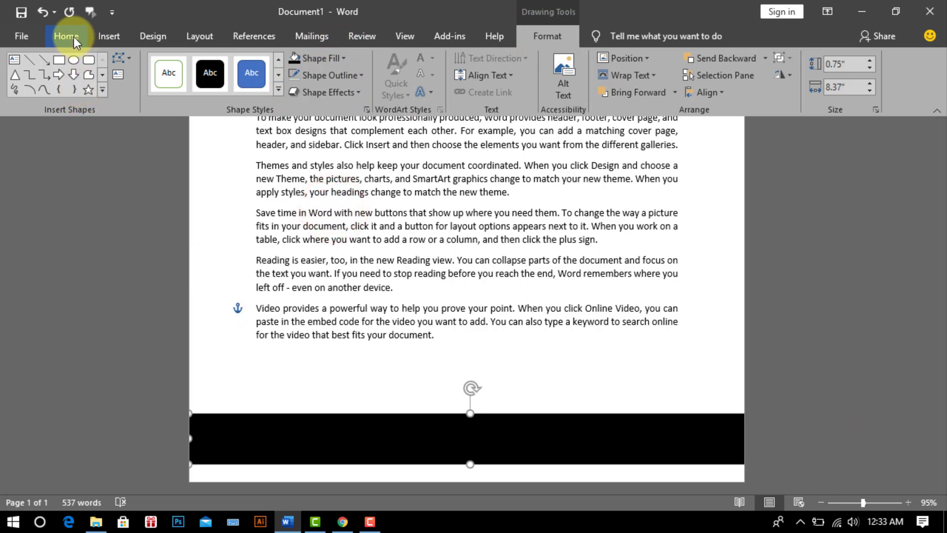
Step: Paste a copy of the bar, fill it light blue, and shift it over the black bar
click(73, 37)
key(ctrl+c)
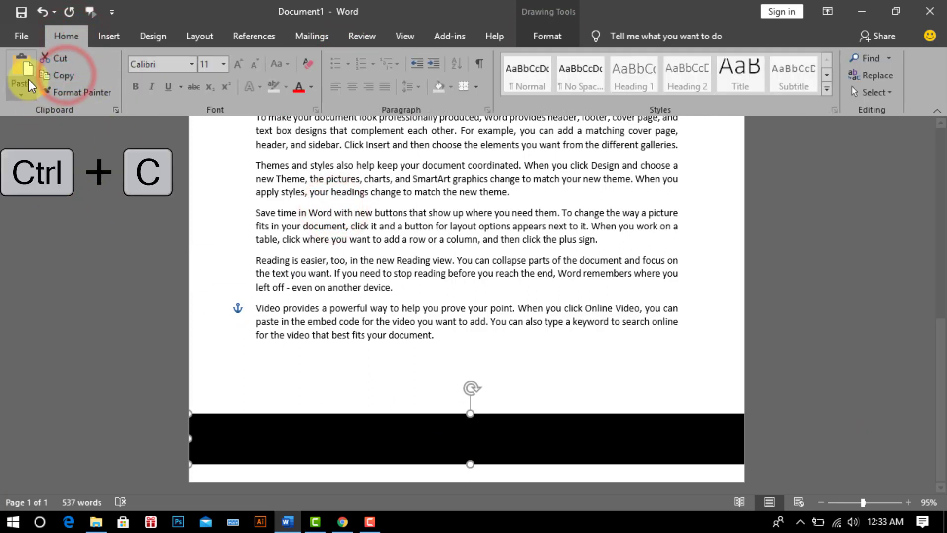
click(21, 72)
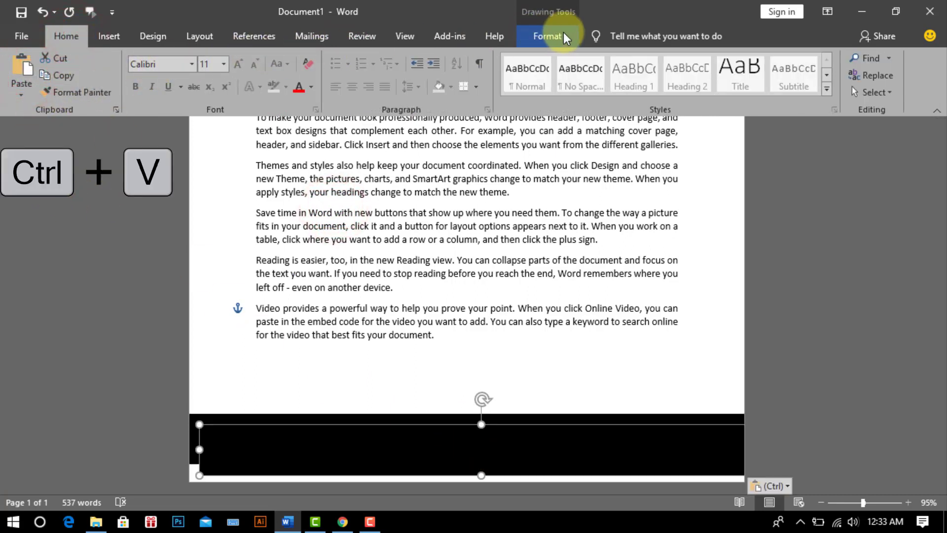
click(550, 35)
click(345, 58)
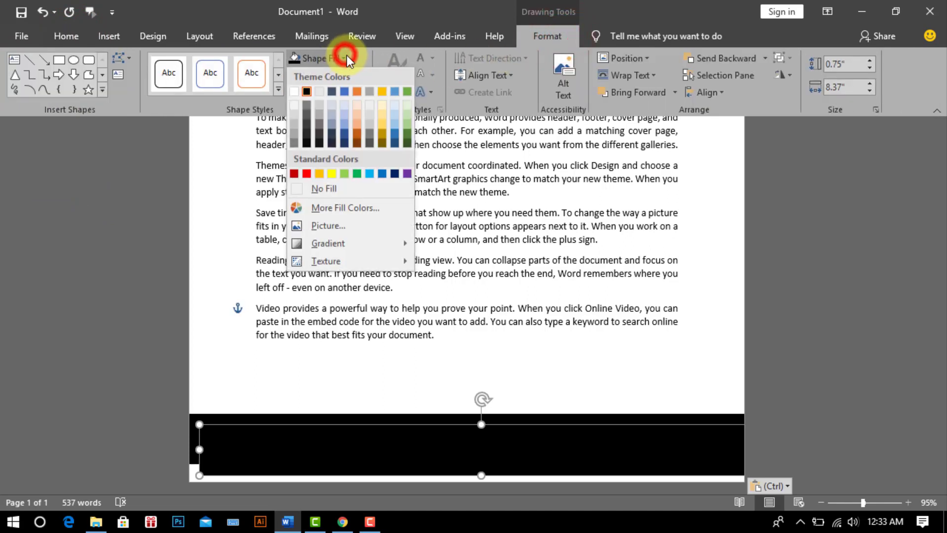
click(366, 174)
mouse_move(461, 453)
mouse_down()
mouse_move(444, 449)
mouse_move(470, 469)
mouse_up()
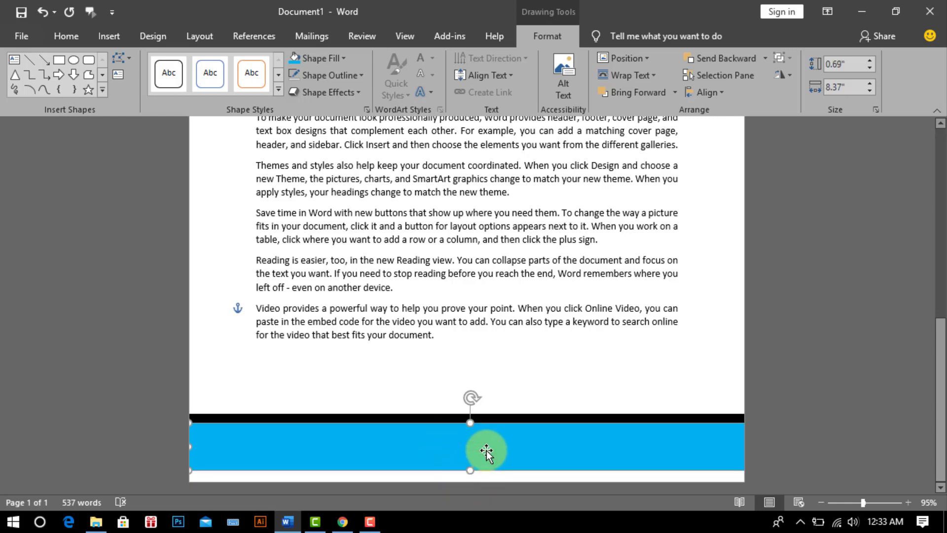
click(819, 370)
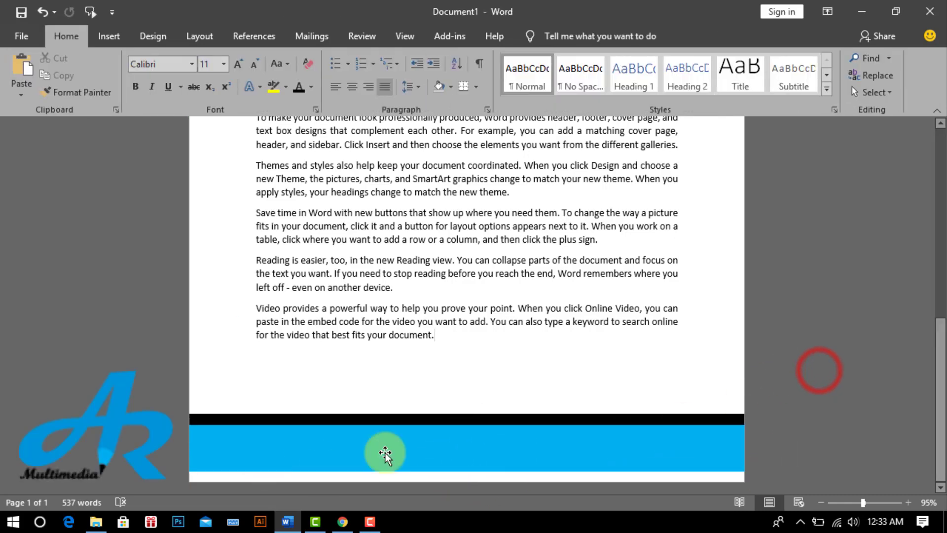
Step: Draw a text box across the blue footer band with no fill and no outline
click(110, 37)
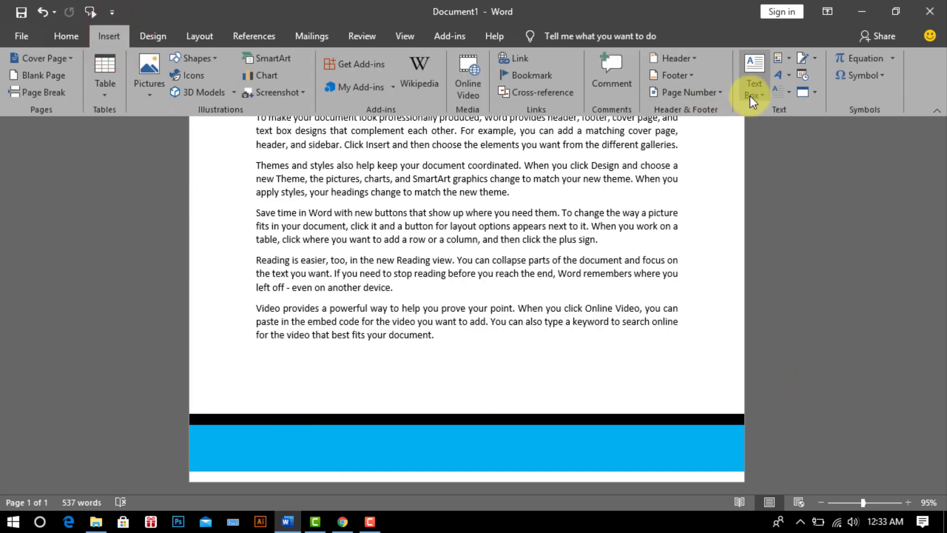
click(753, 91)
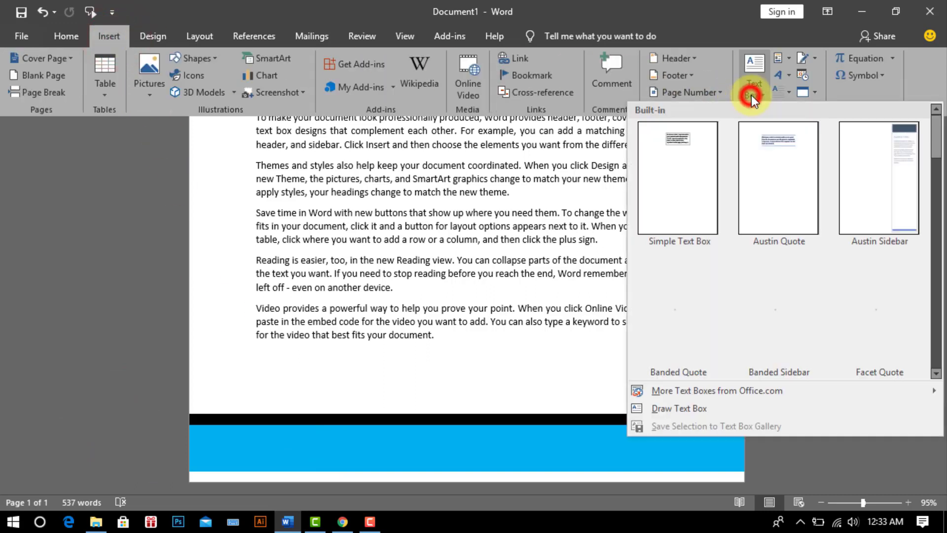
click(679, 410)
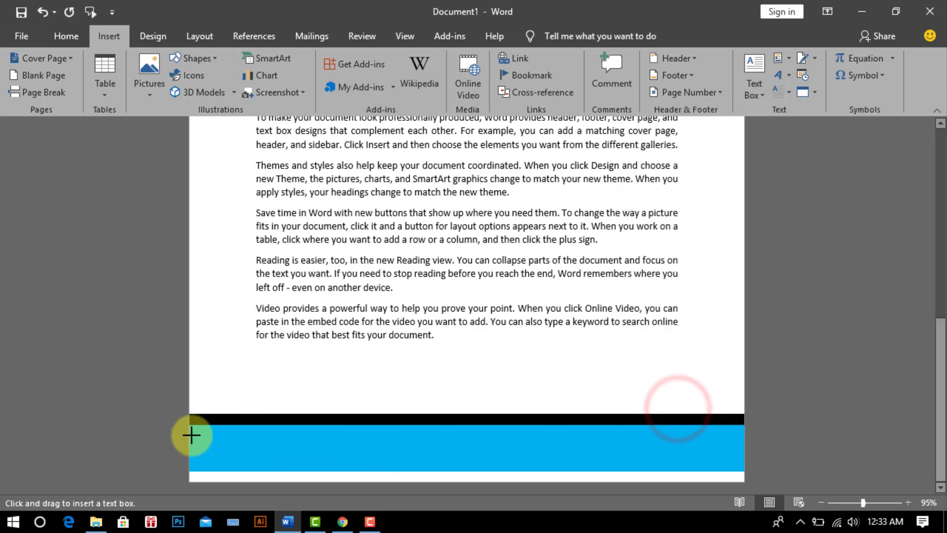
drag(201, 430, 731, 464)
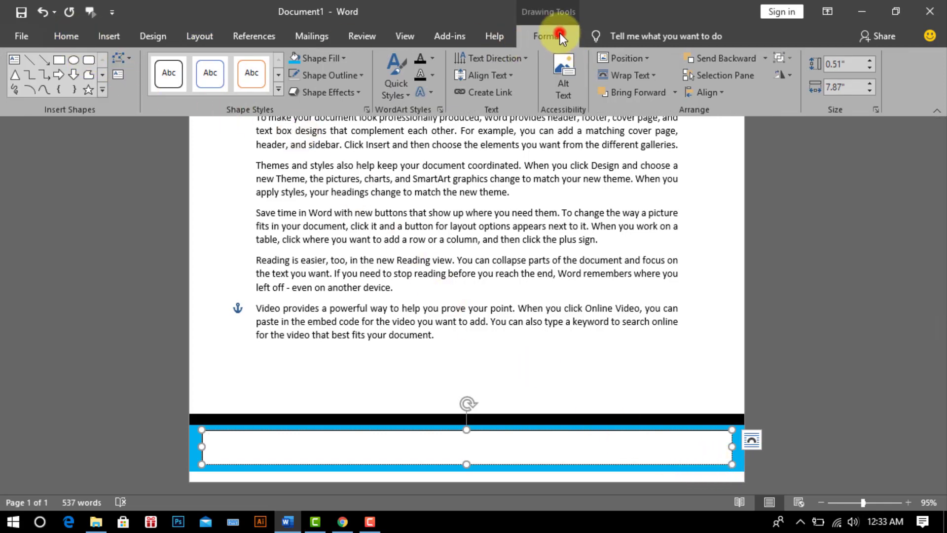
click(344, 58)
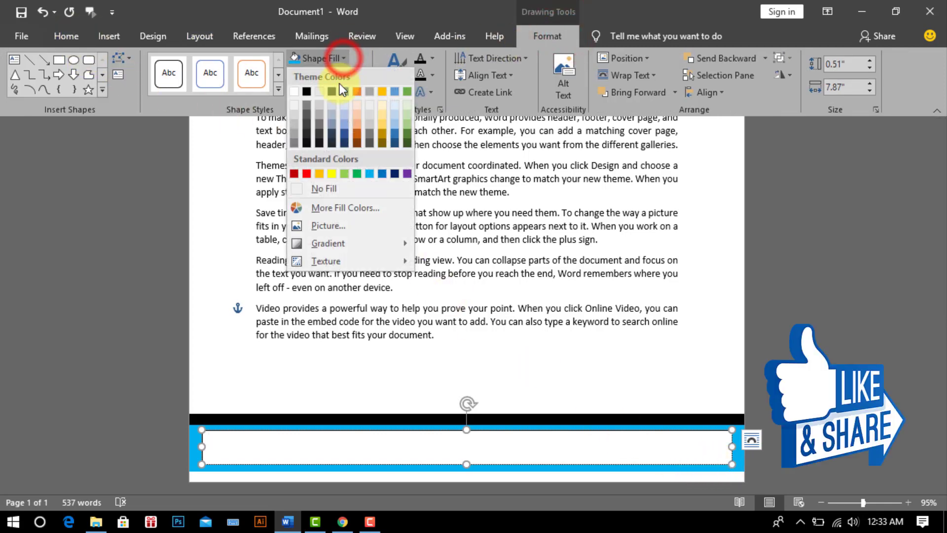
click(340, 188)
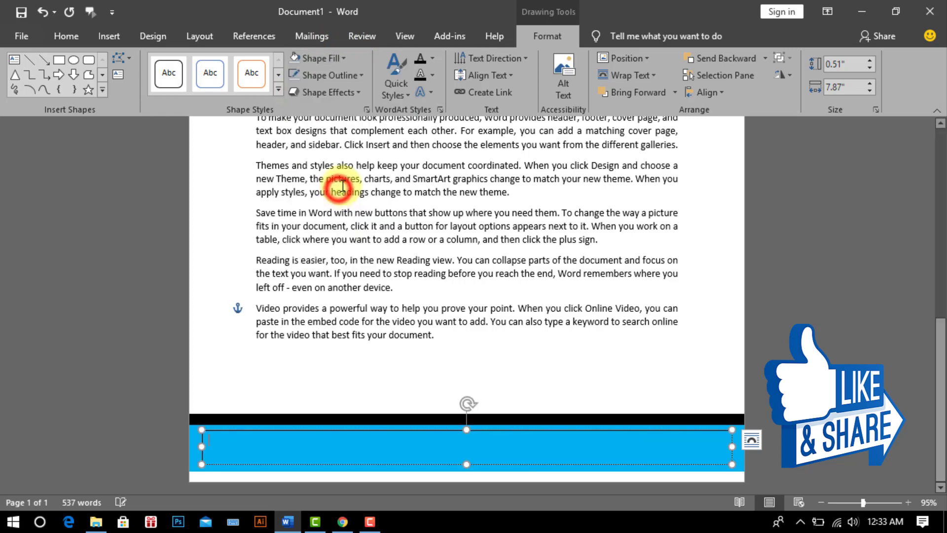
click(348, 75)
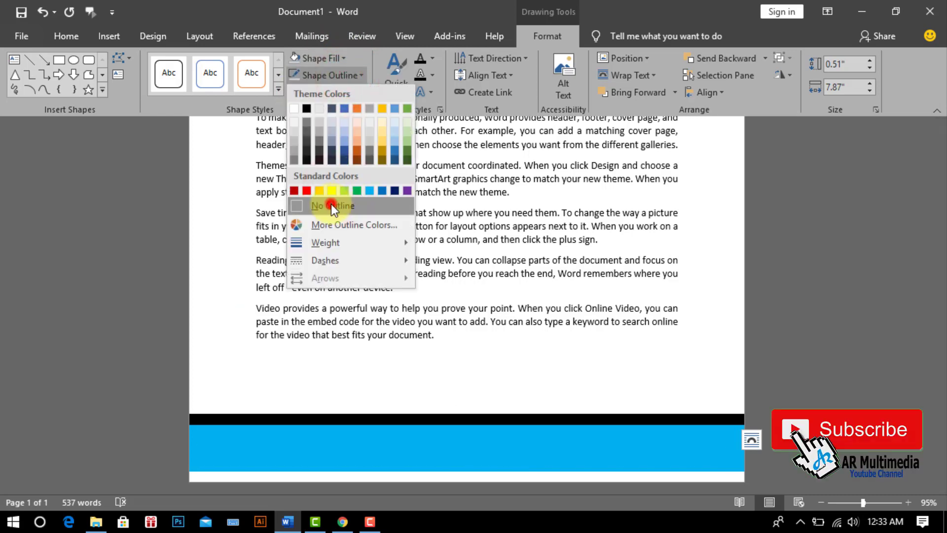
click(331, 204)
Step: Type the company's phone number, e-mail and website in 14 pt, recolouring the e-mail dark
click(61, 36)
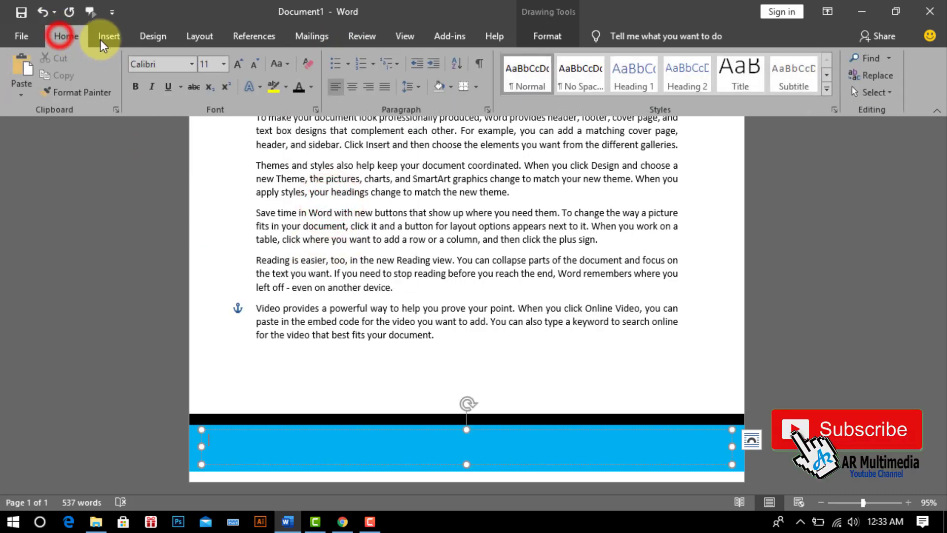
click(225, 63)
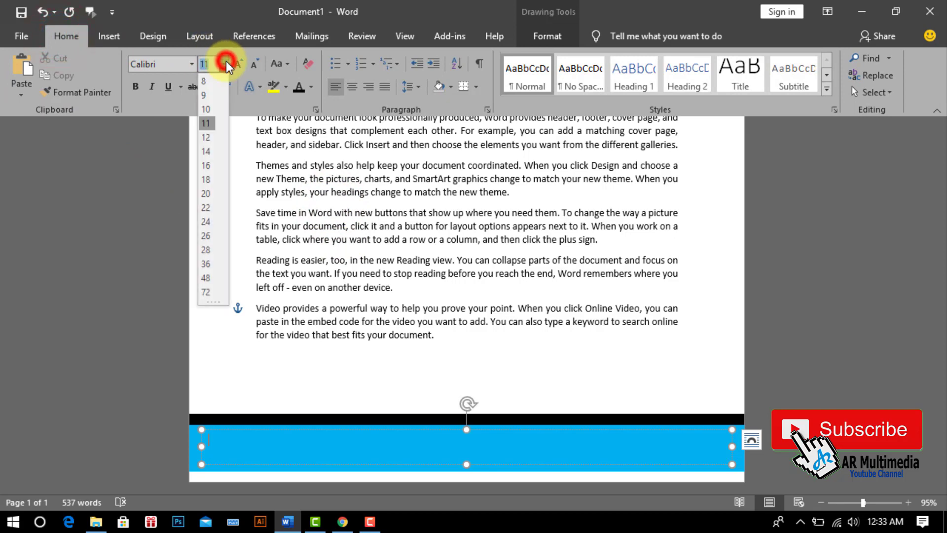
click(207, 151)
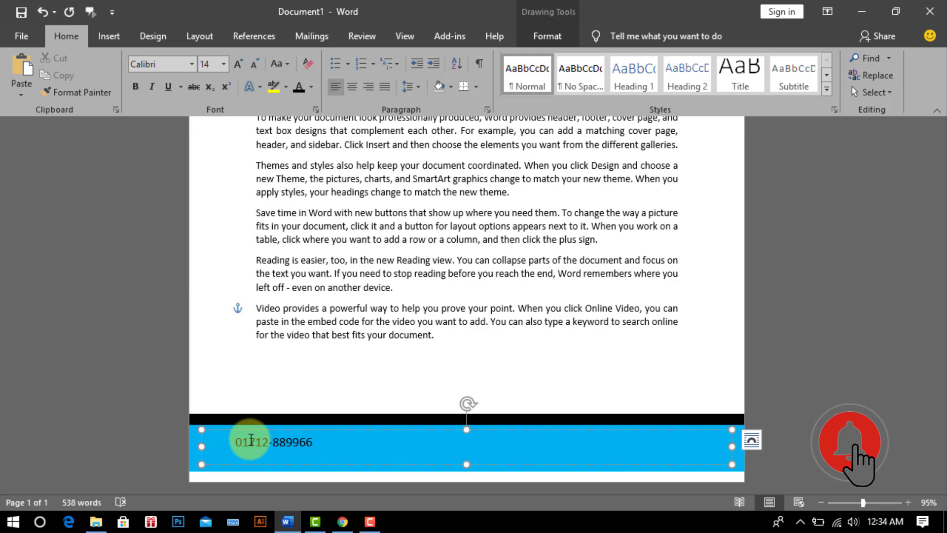
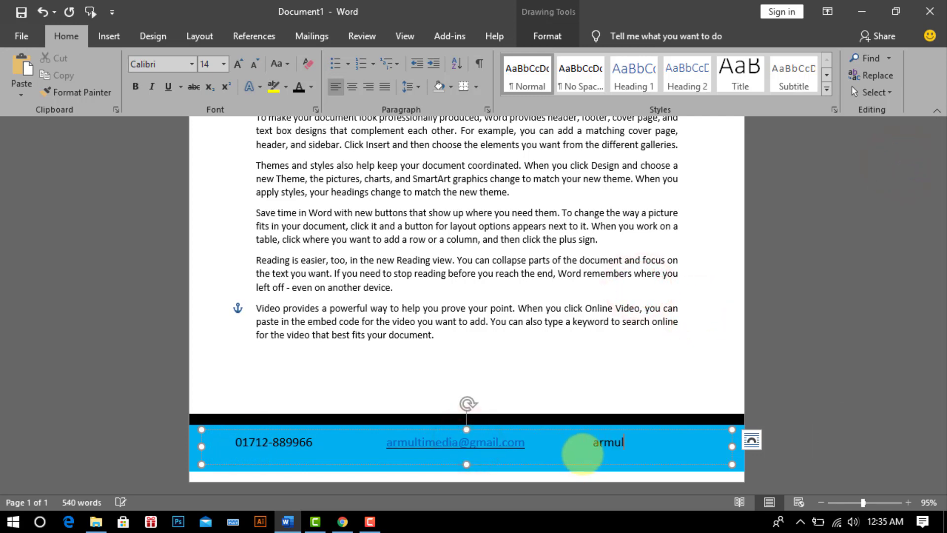
text(         armultimedia.com)
click(598, 442)
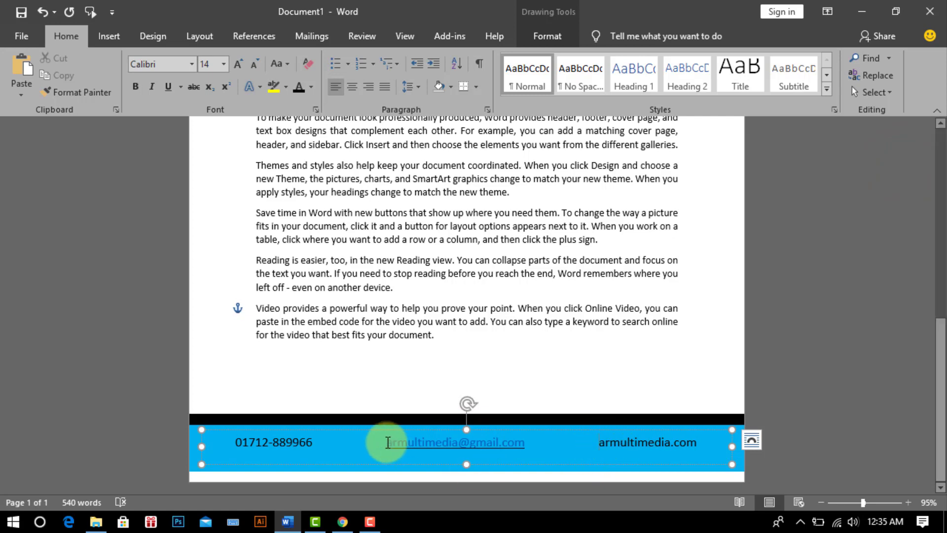
drag(387, 442, 527, 446)
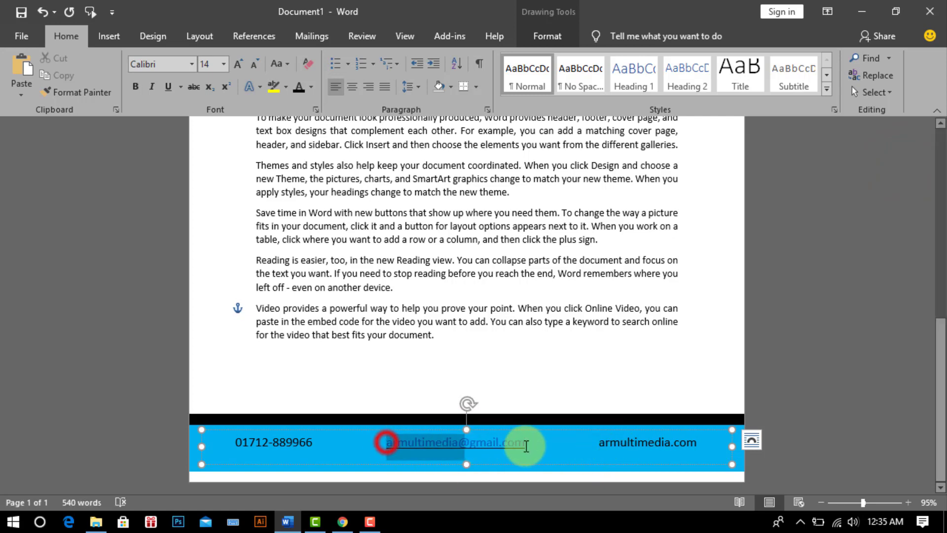
click(299, 87)
click(800, 420)
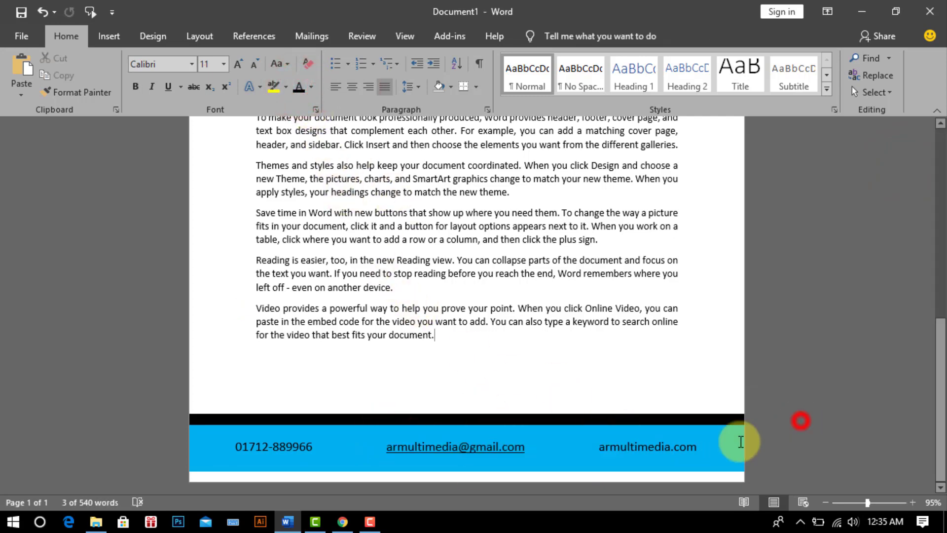
Step: Insert the 'mobile bn' phone icon from the Desktop's Business Card folder
click(109, 38)
click(146, 75)
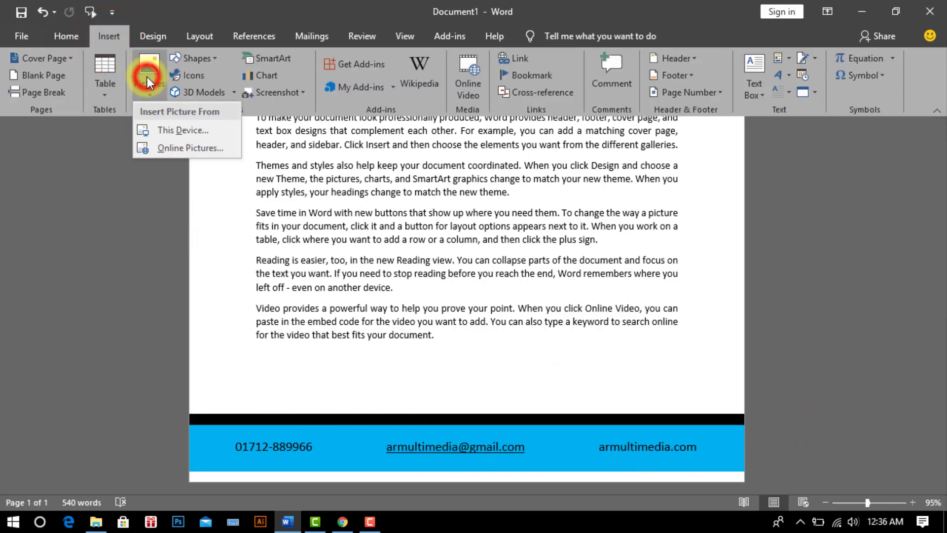
click(168, 130)
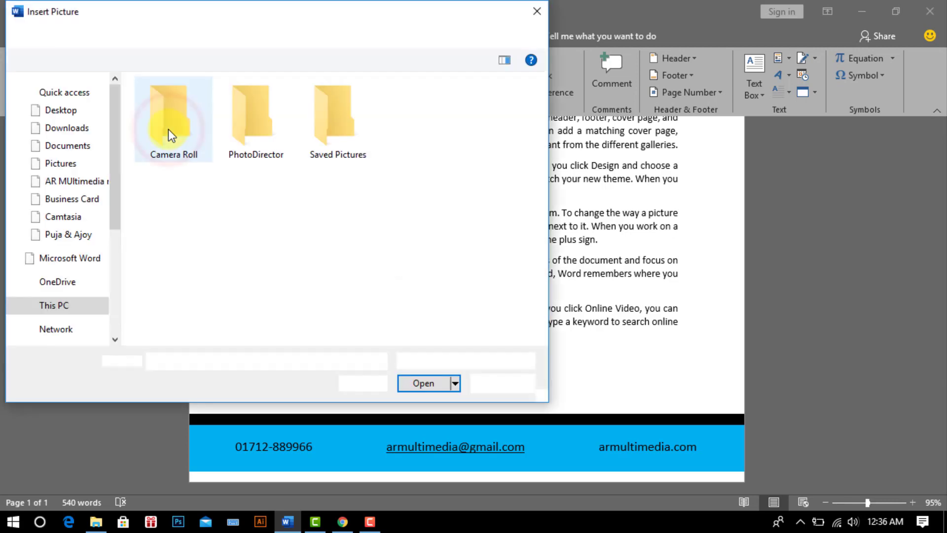
click(61, 171)
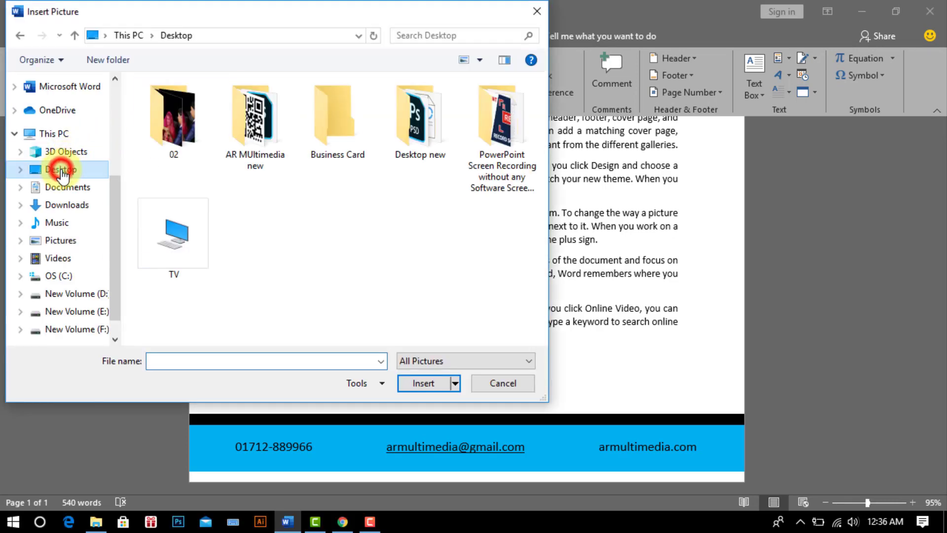
double_click(332, 115)
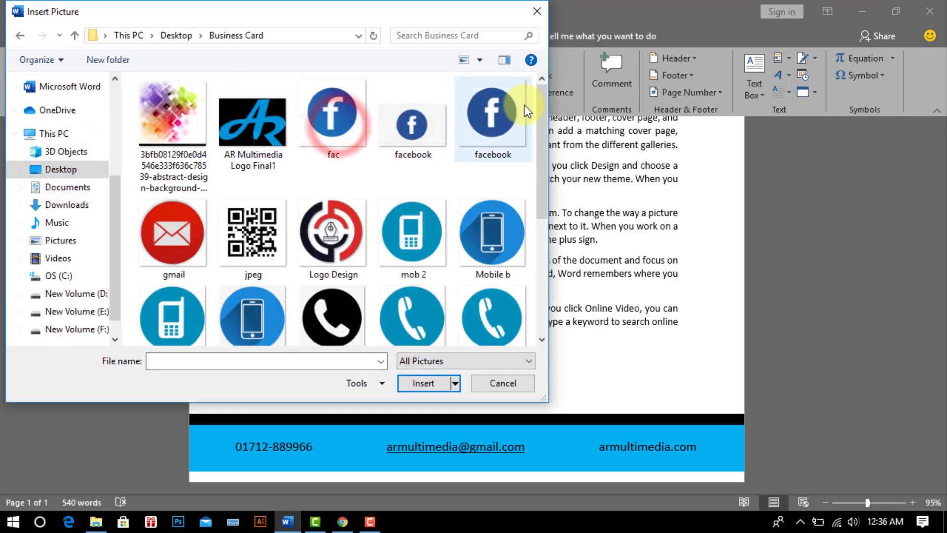
scroll(542, 101, down, 2)
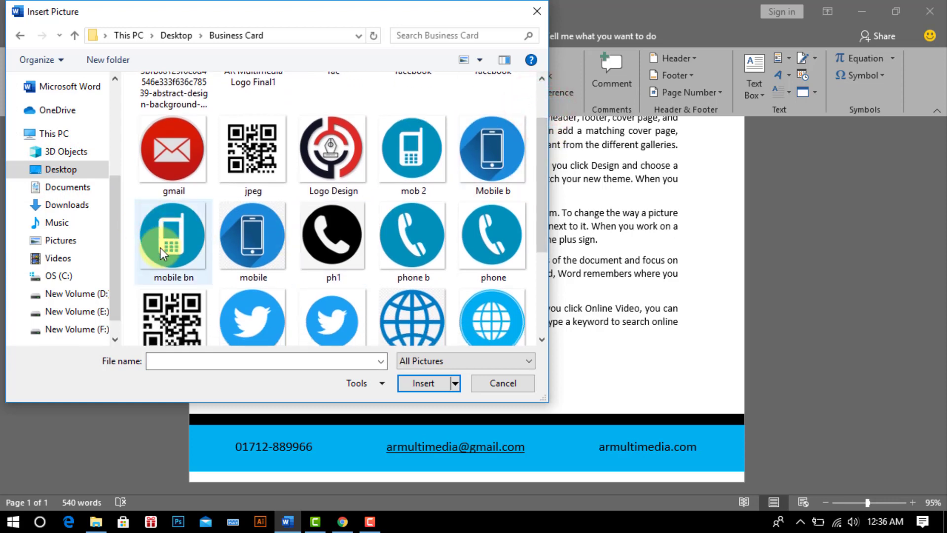
click(167, 242)
click(417, 384)
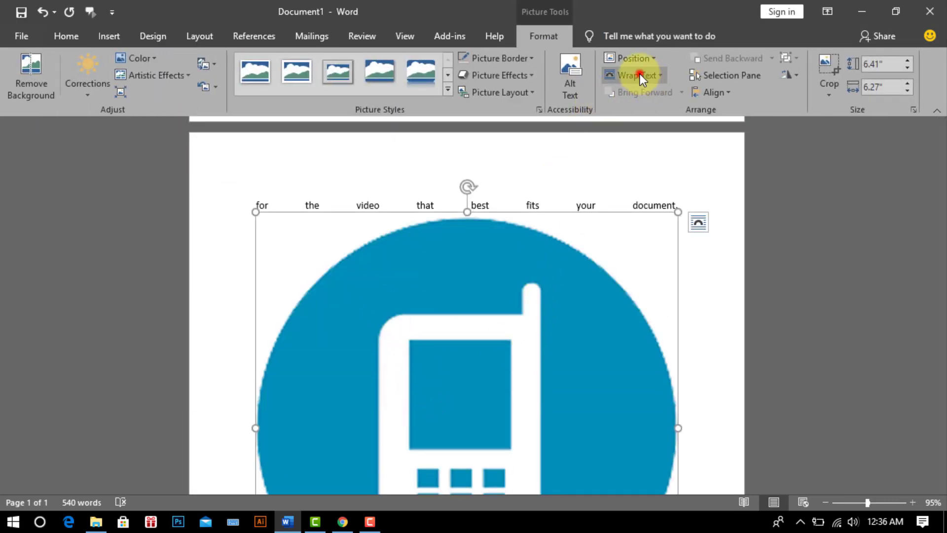
Step: Set the phone icon's wrapping to In Front of Text
click(640, 75)
click(642, 202)
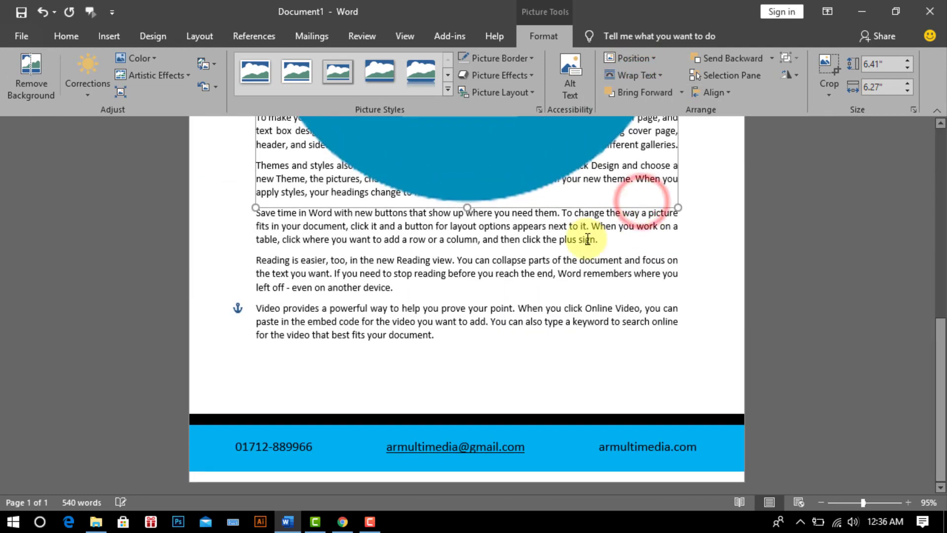
scroll(757, 265, up, 7)
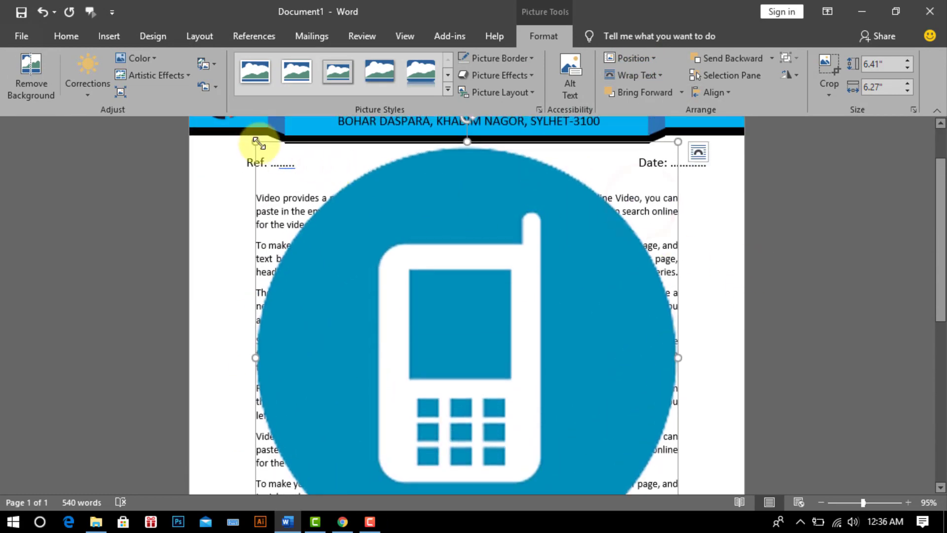
drag(255, 142, 491, 113)
drag(679, 296, 571, 181)
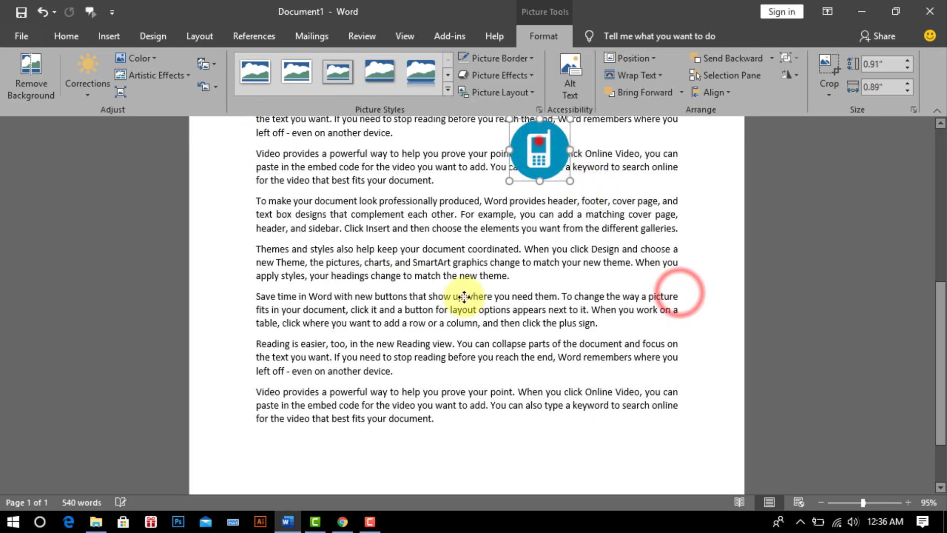
drag(465, 297, 395, 441)
scroll(474, 370, down, 2)
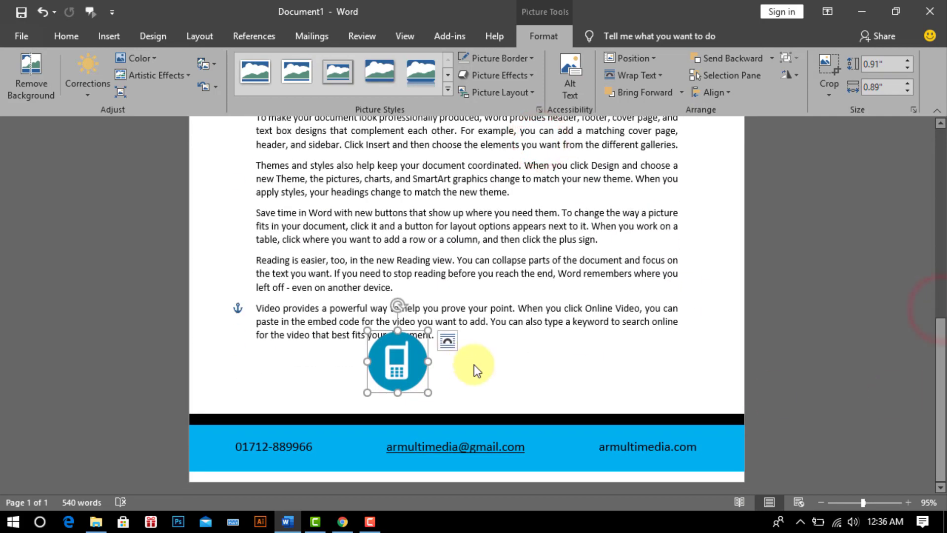
Step: Resize the phone icon to 0.3" tall and place it left of the footer phone number
click(891, 63)
click(886, 64)
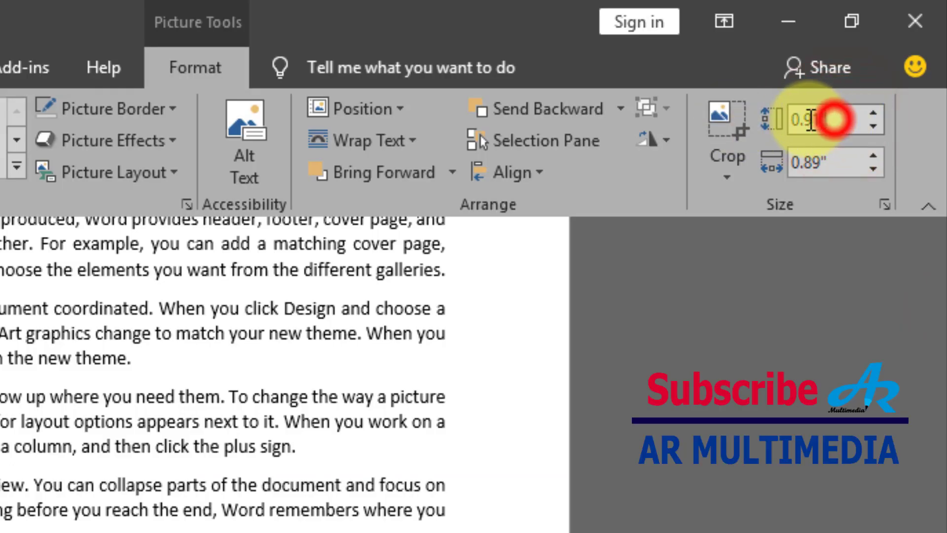
text(.30)
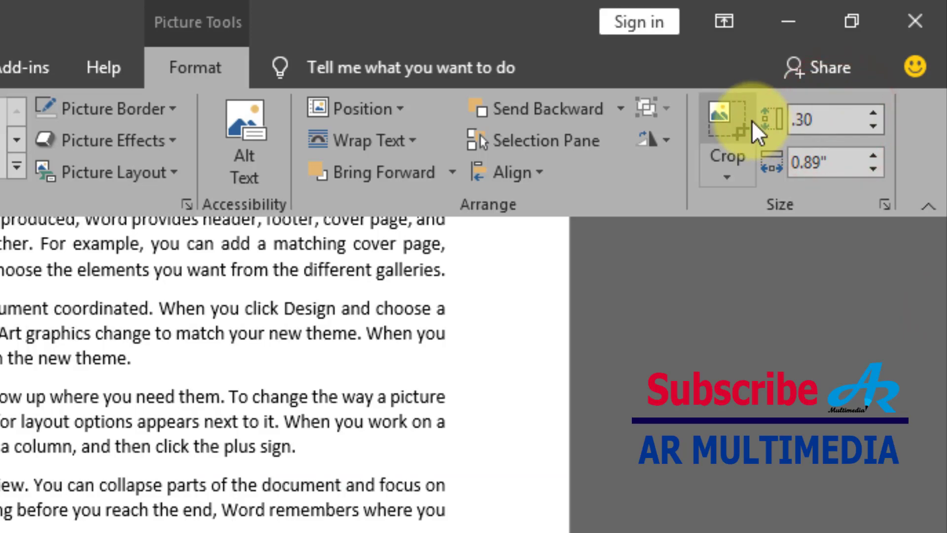
key(Return)
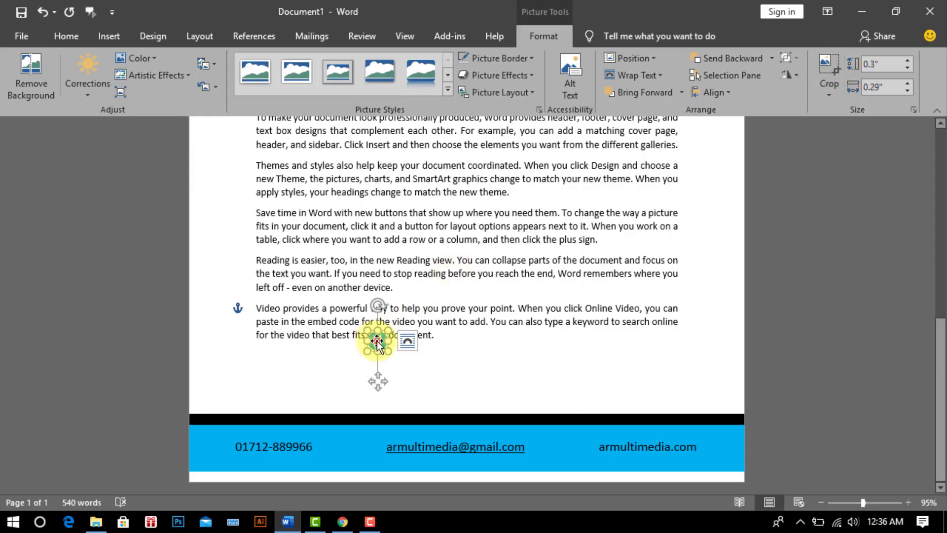
drag(378, 341, 208, 445)
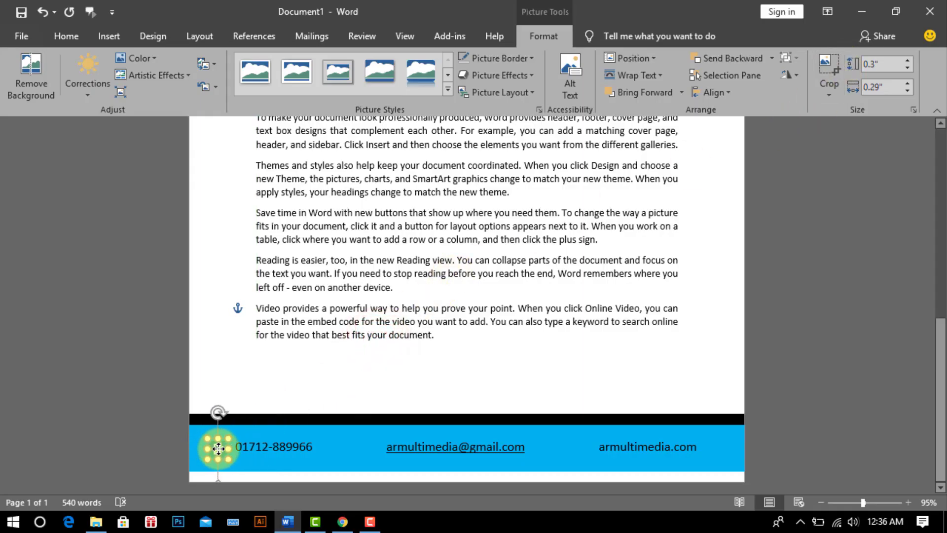
click(837, 393)
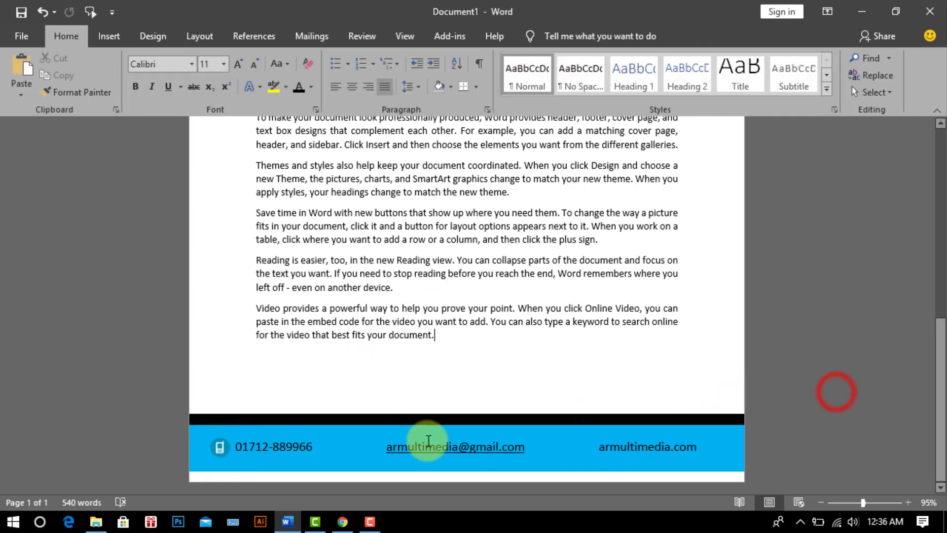
Step: Insert the gmail envelope icon picture from this computer
click(106, 37)
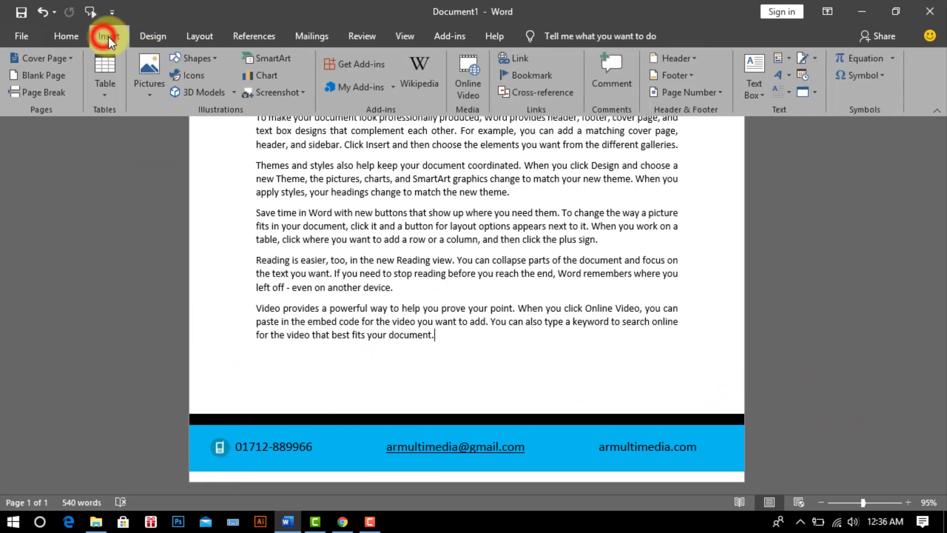
click(150, 74)
click(186, 129)
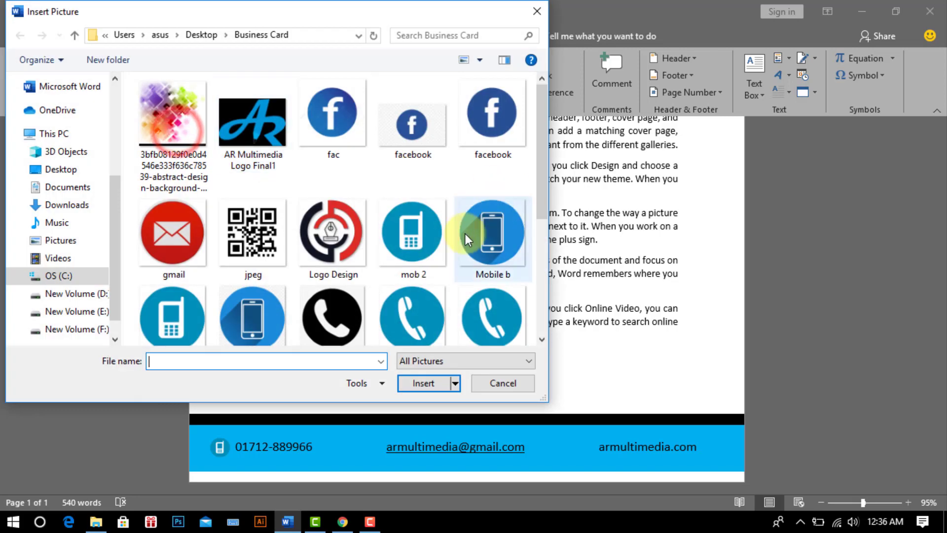
click(173, 236)
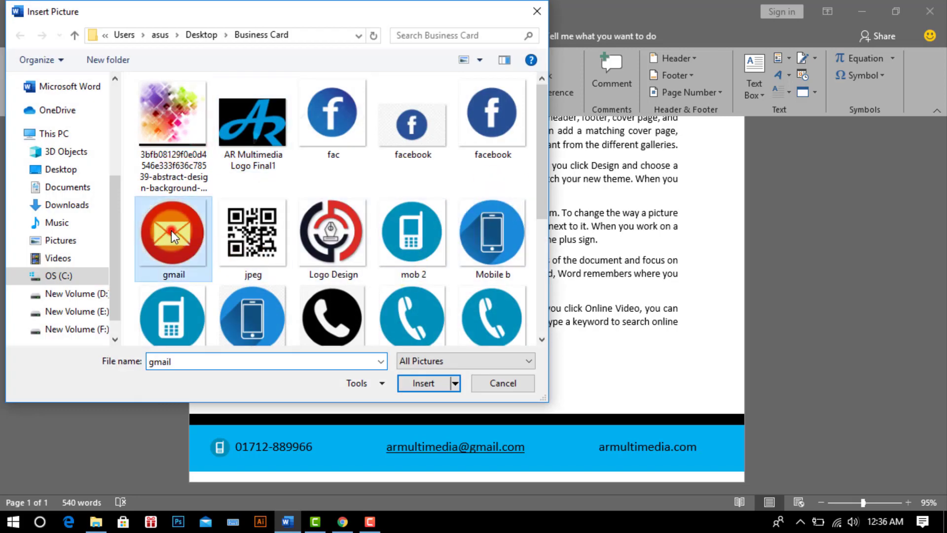
click(419, 384)
Step: Float the envelope icon in front of text and set its height to 0.3"
click(641, 75)
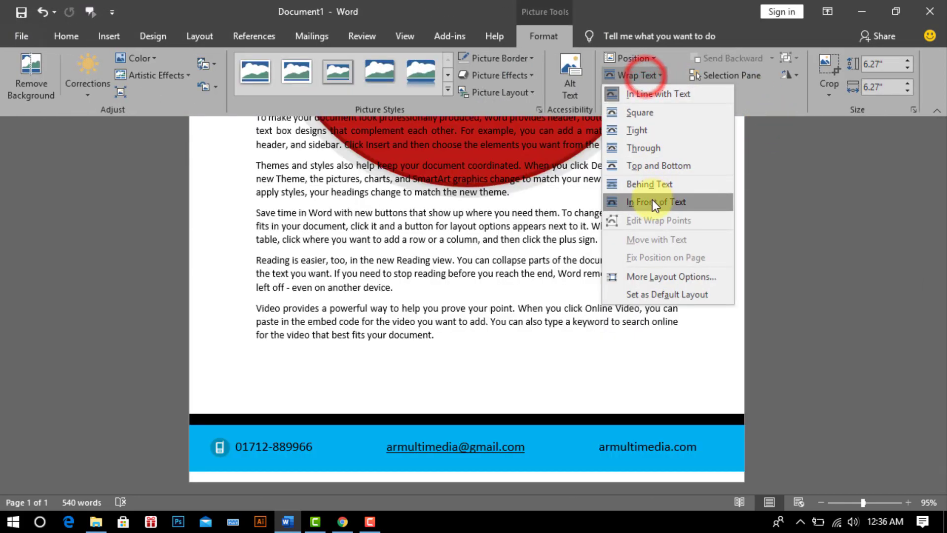
click(653, 202)
drag(547, 141, 534, 376)
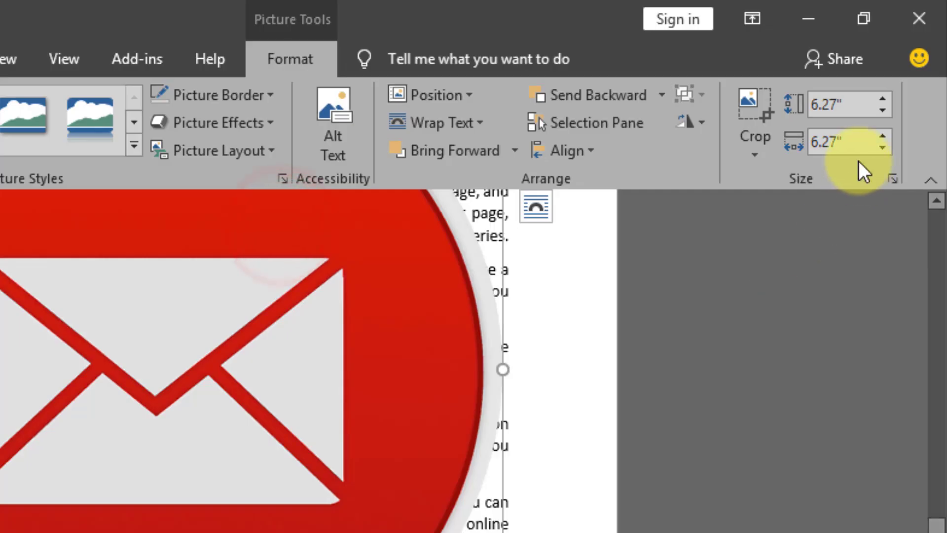
text(.30)
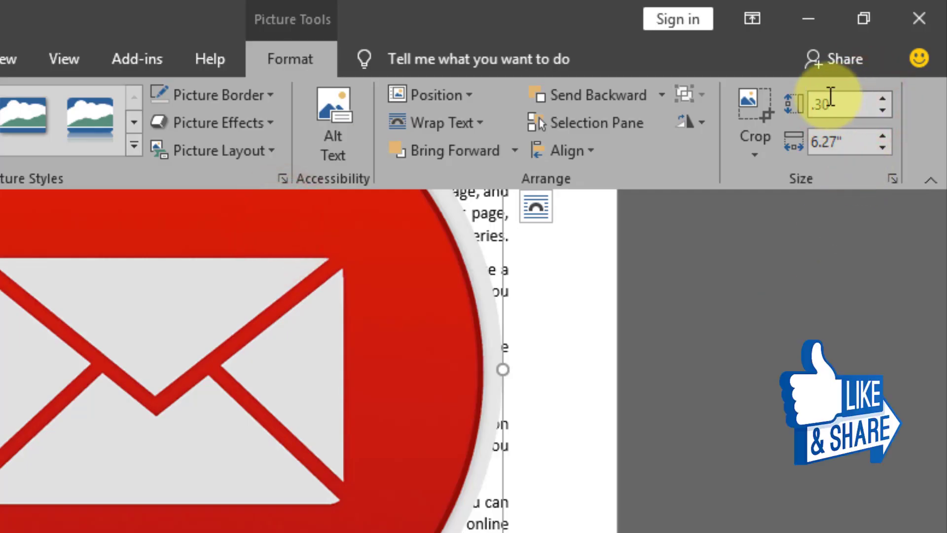
key(Return)
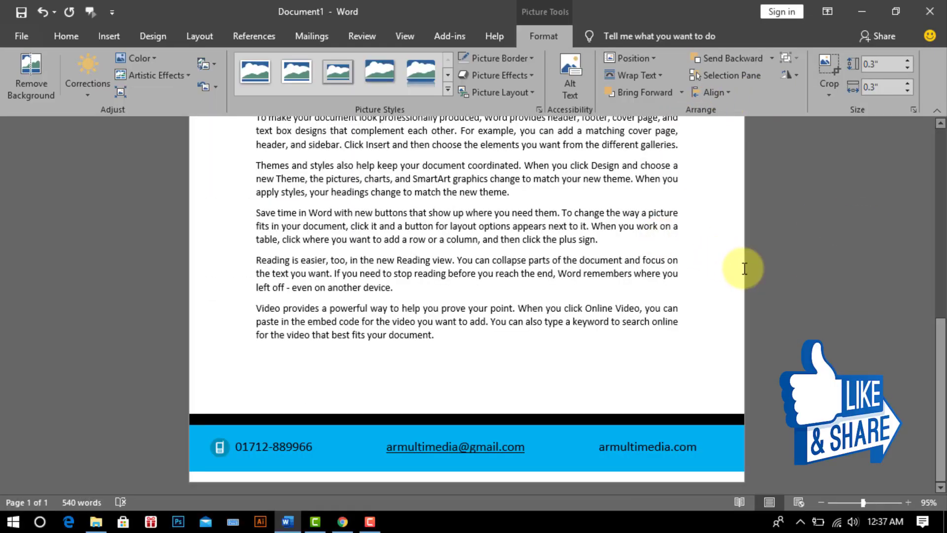
Step: Position the envelope icon just left of the footer e-mail address
scroll(745, 268, up, 4)
drag(263, 330, 377, 469)
scroll(627, 359, down, 4)
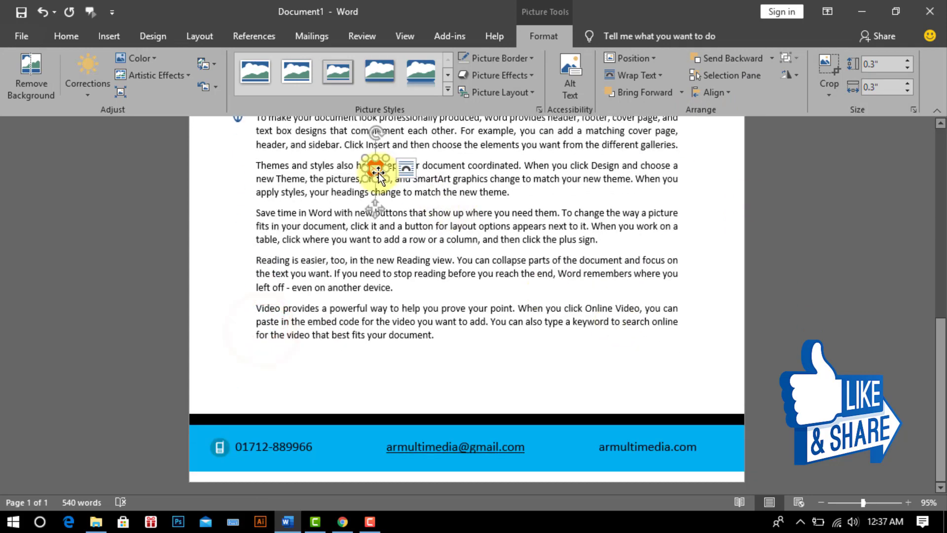
drag(378, 172, 376, 448)
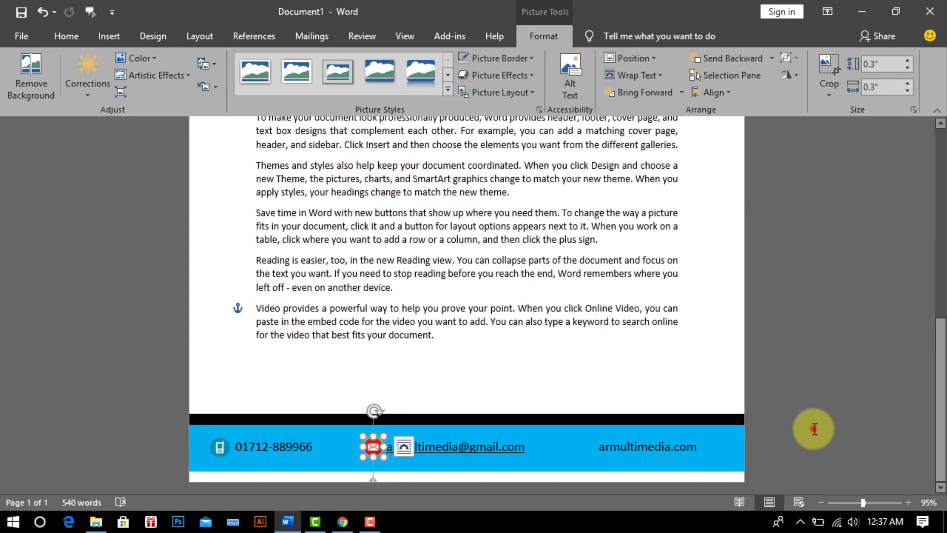
click(815, 429)
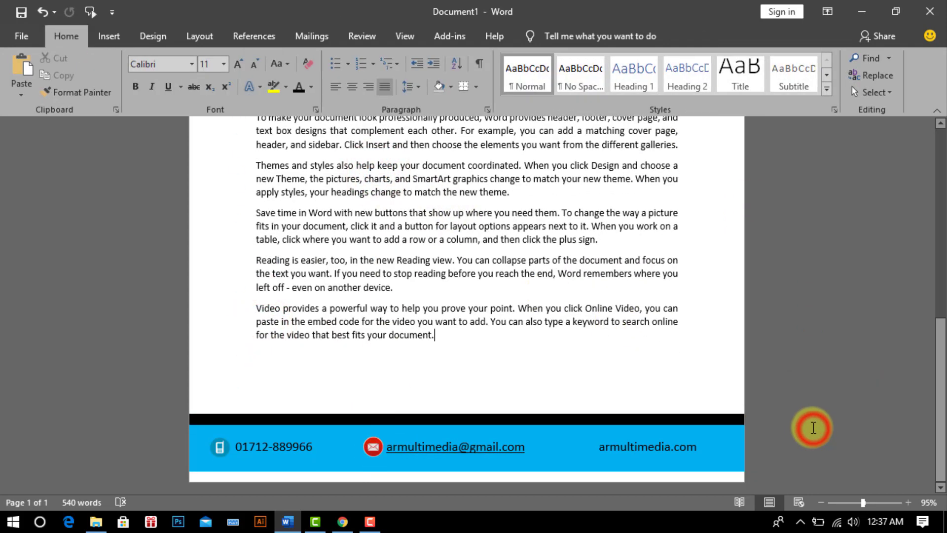
click(369, 447)
click(810, 402)
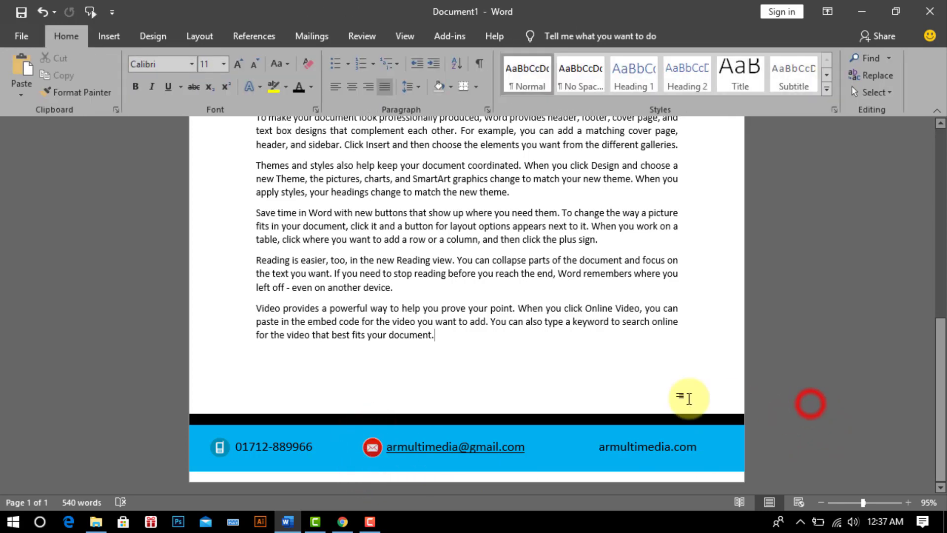
Step: Insert the 'web bn' globe picture from this computer
click(109, 36)
click(148, 69)
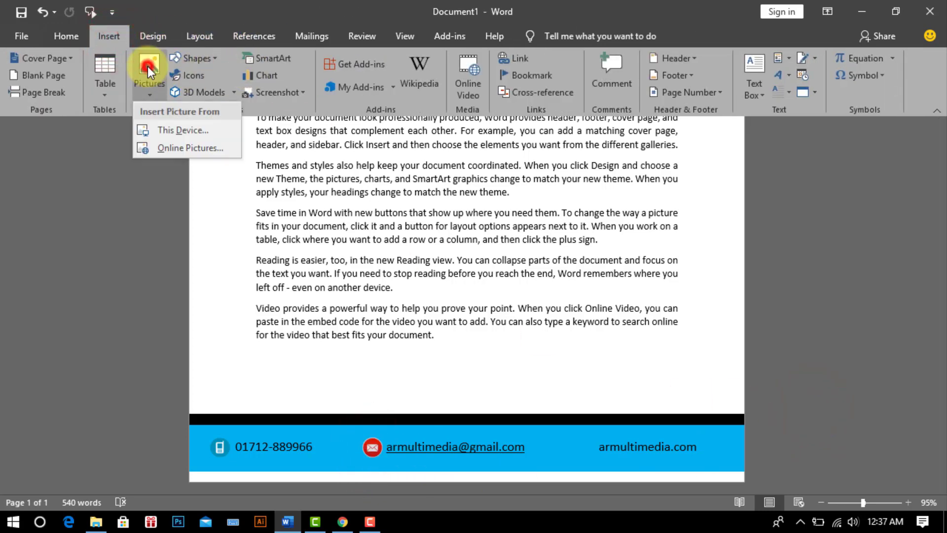
click(190, 130)
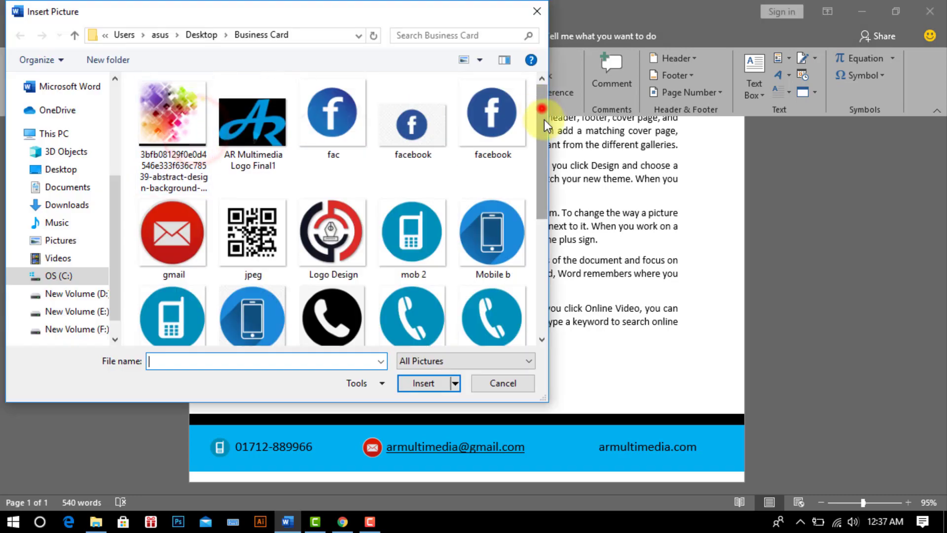
drag(545, 121, 552, 206)
click(184, 298)
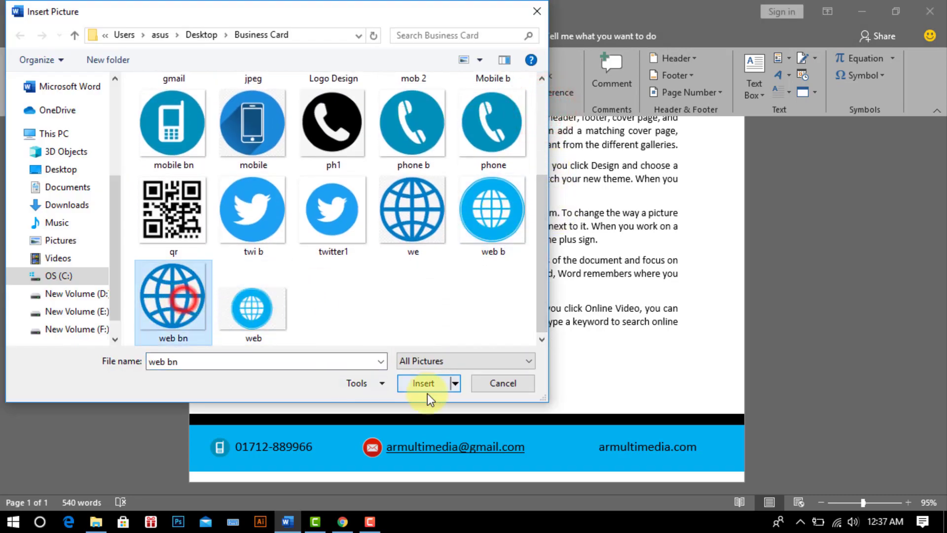
click(423, 384)
Step: Float the globe in front of text and set its height to 0.3"
click(647, 75)
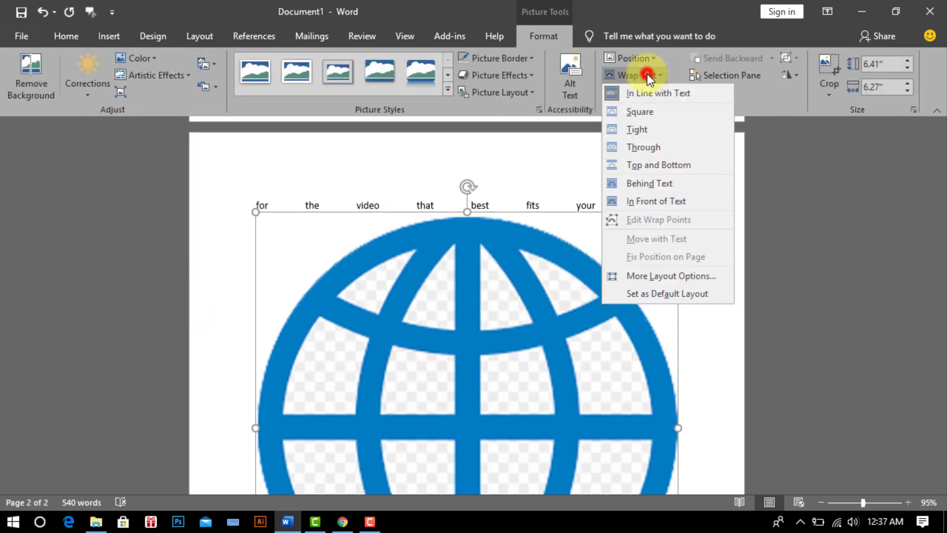
click(673, 199)
drag(505, 146, 554, 397)
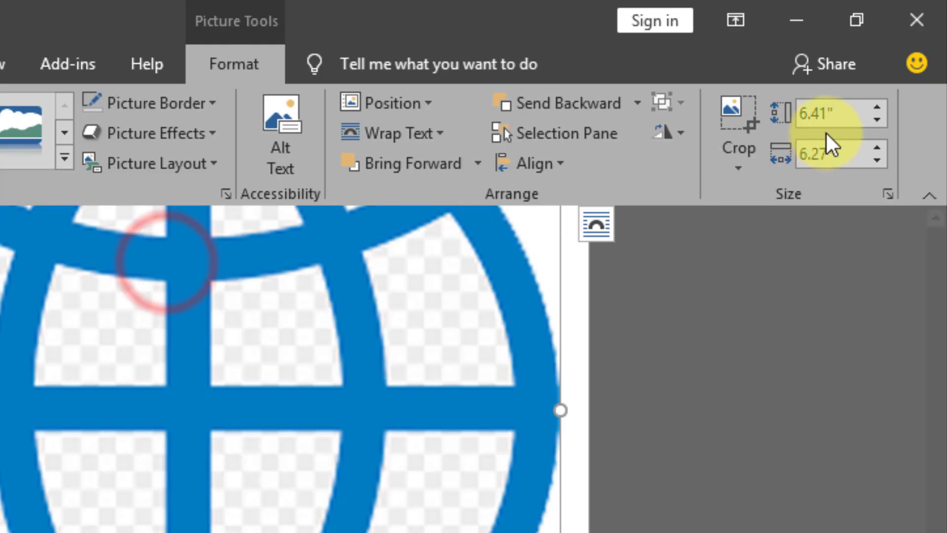
click(846, 118)
text(0.3)
key(Return)
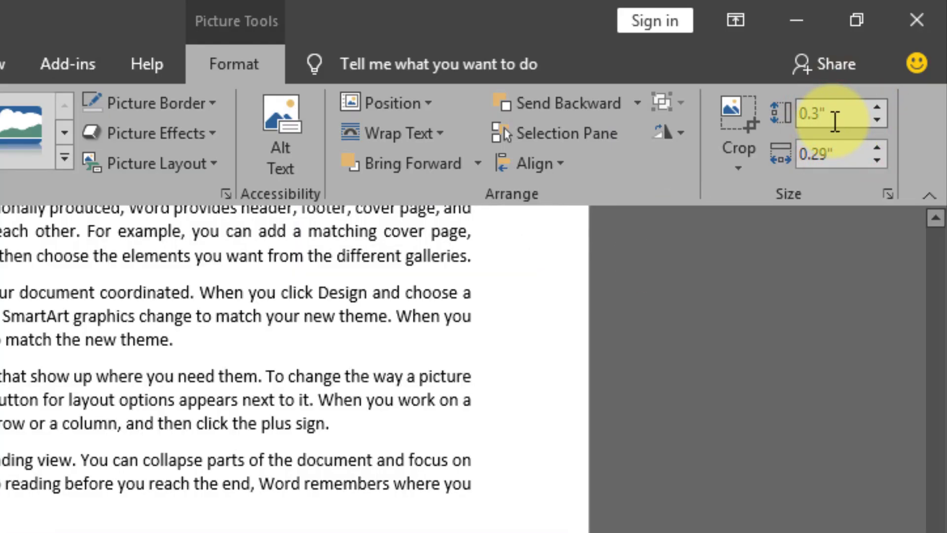
Step: Position the globe icon beside the website address in the footer
scroll(312, 262, up, 10)
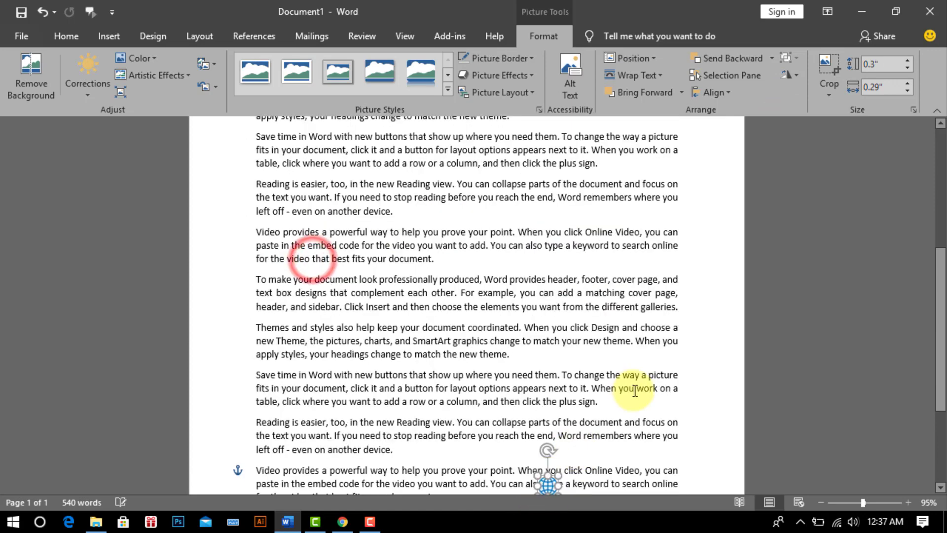
scroll(636, 390, down, 4)
drag(551, 333, 584, 454)
click(843, 405)
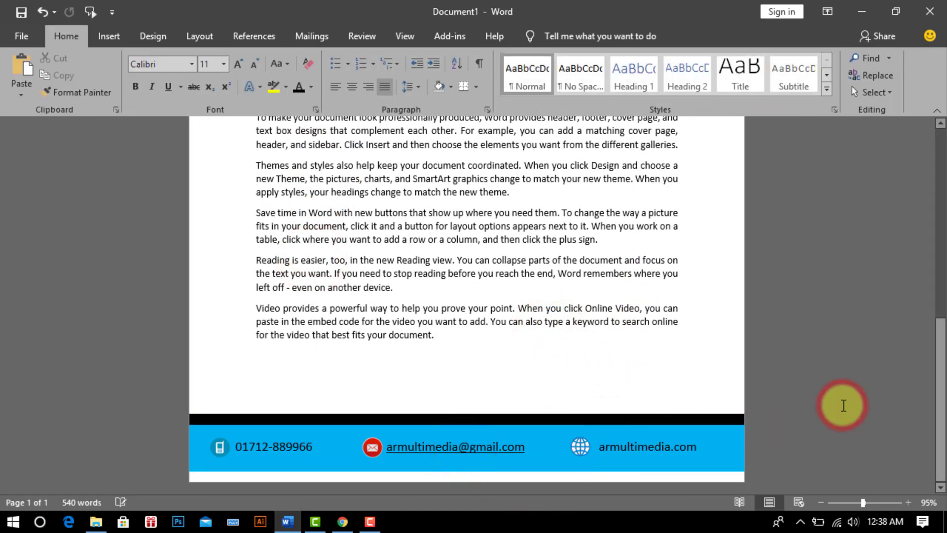
click(581, 448)
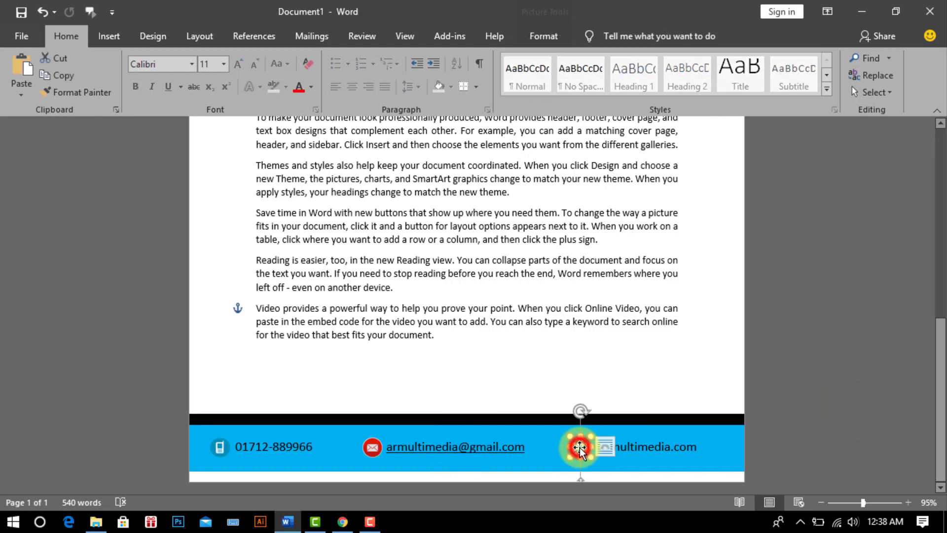
click(834, 421)
scroll(643, 406, up, 10)
scroll(640, 436, down, 3)
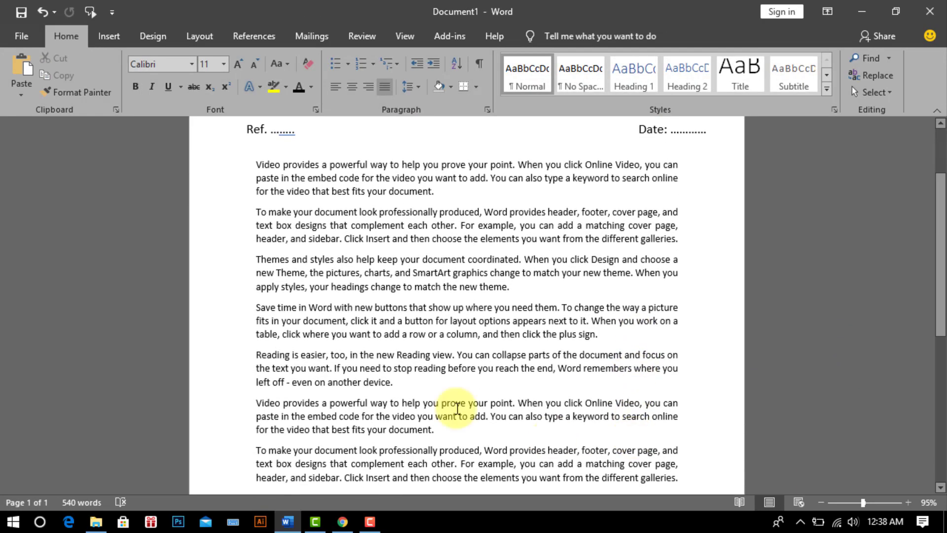
drag(863, 502, 844, 502)
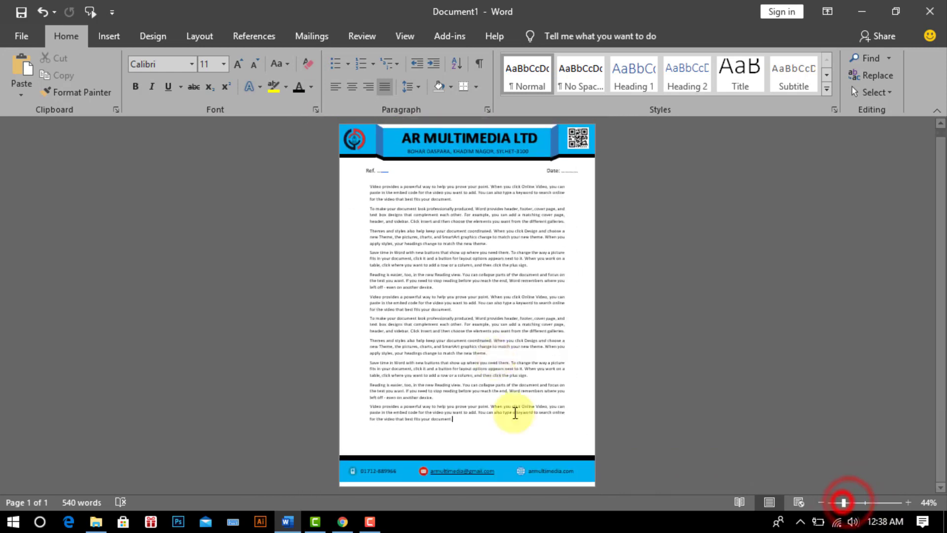
Step: Insert the Logo Design image from this computer
click(107, 36)
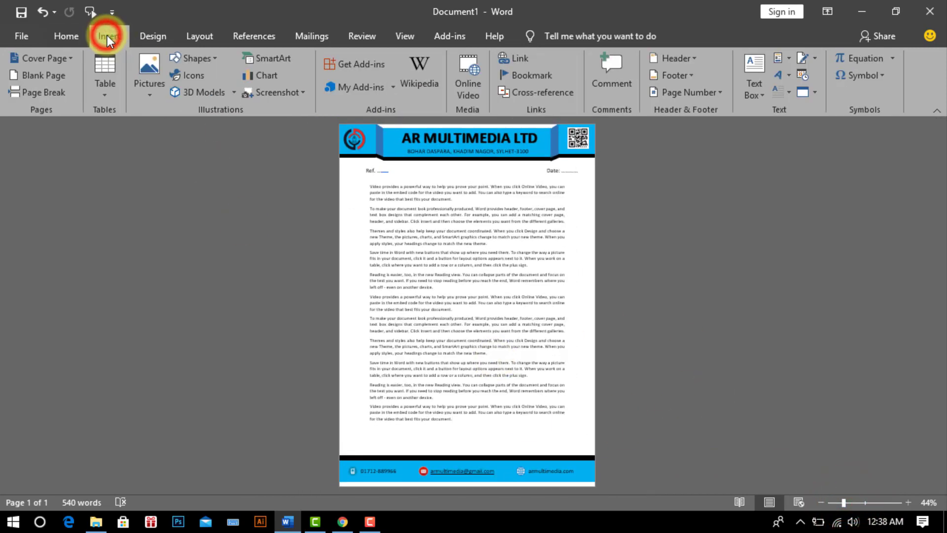
click(150, 71)
click(186, 127)
click(331, 227)
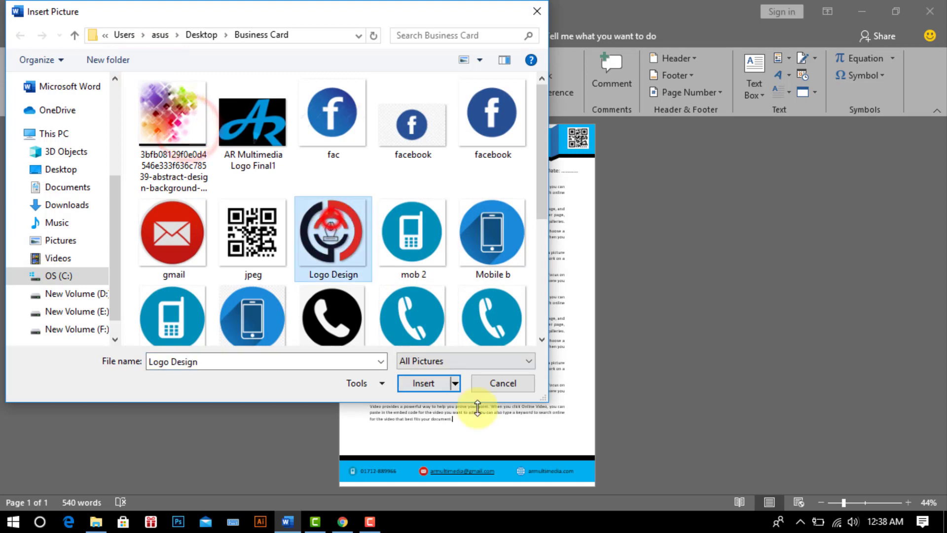
click(416, 384)
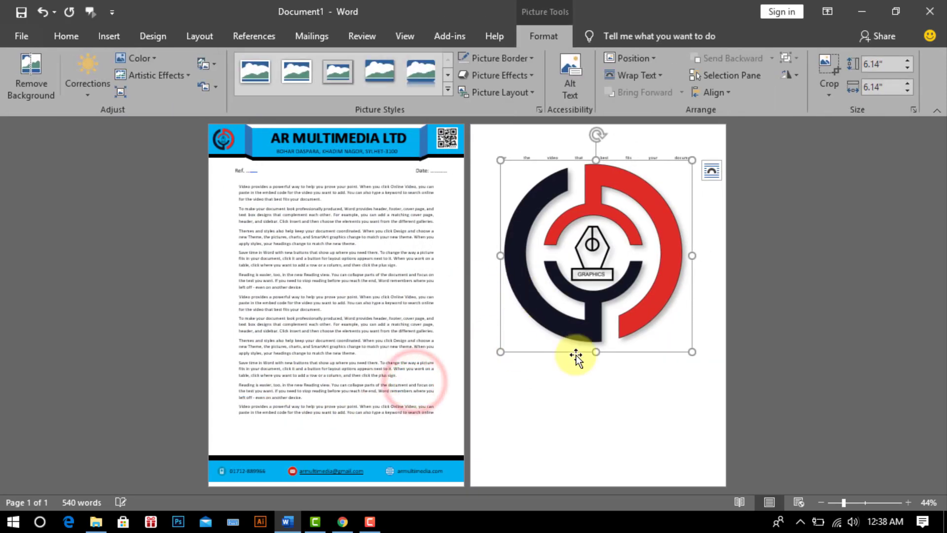
Step: Float the logo, resize it to 3.78" square and centre it over the body text
click(534, 36)
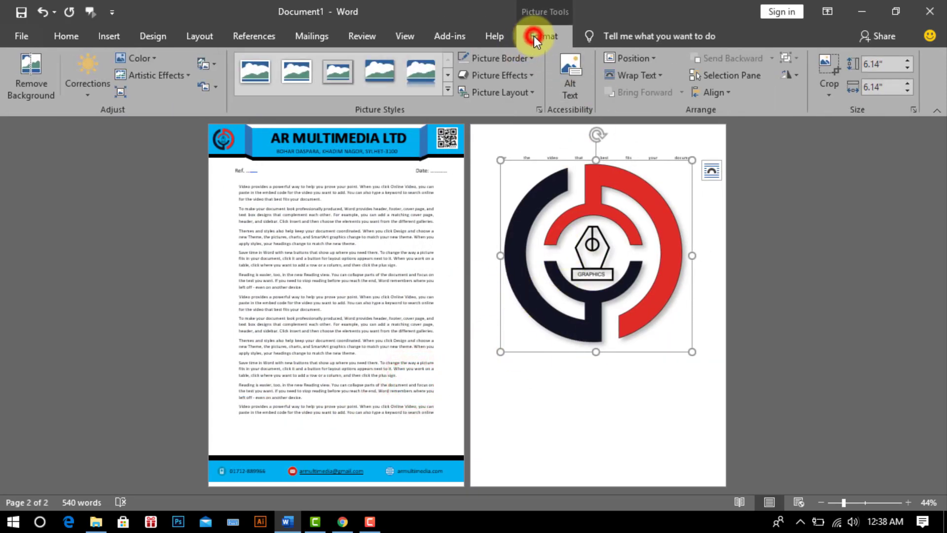
click(632, 75)
click(653, 202)
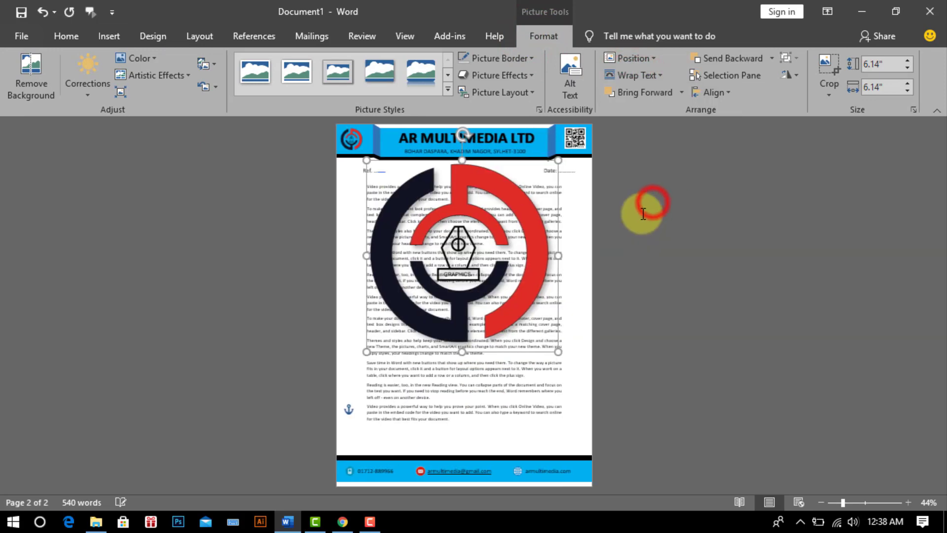
drag(516, 202, 504, 275)
drag(375, 229, 449, 302)
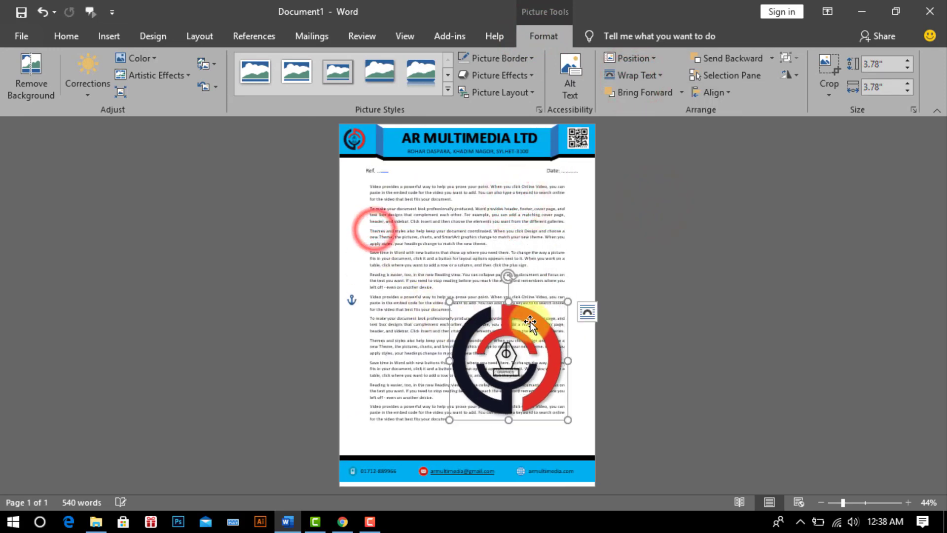
drag(531, 321, 487, 267)
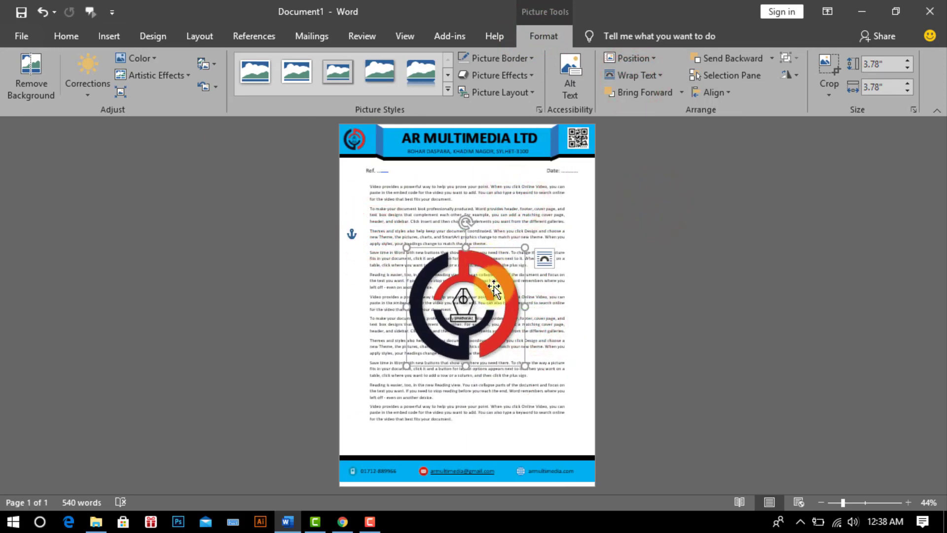
Step: Recolour the logo with Washout and send it Behind Text
click(155, 55)
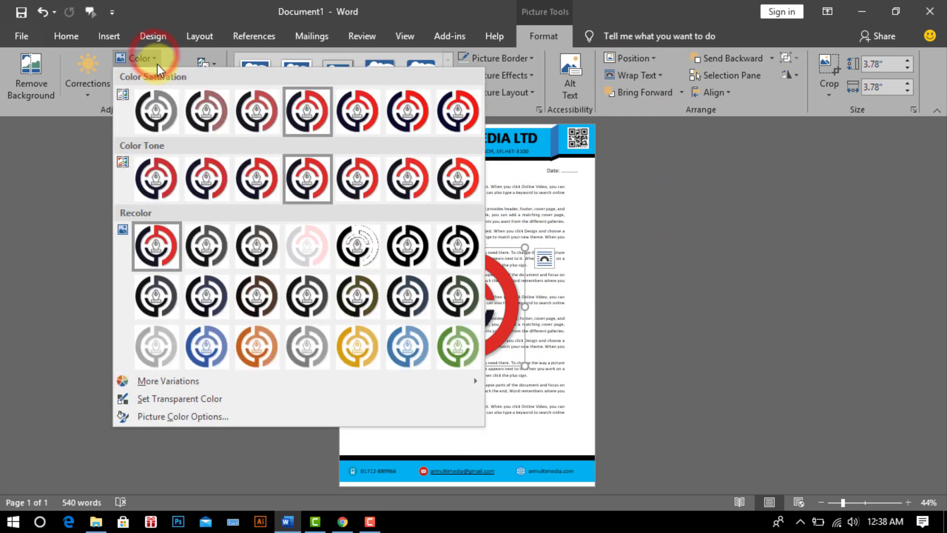
click(307, 241)
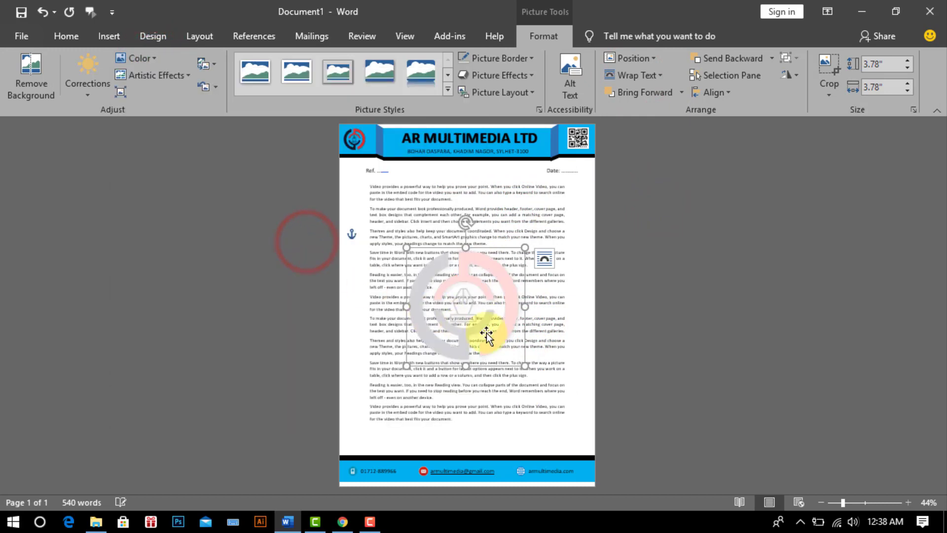
click(548, 30)
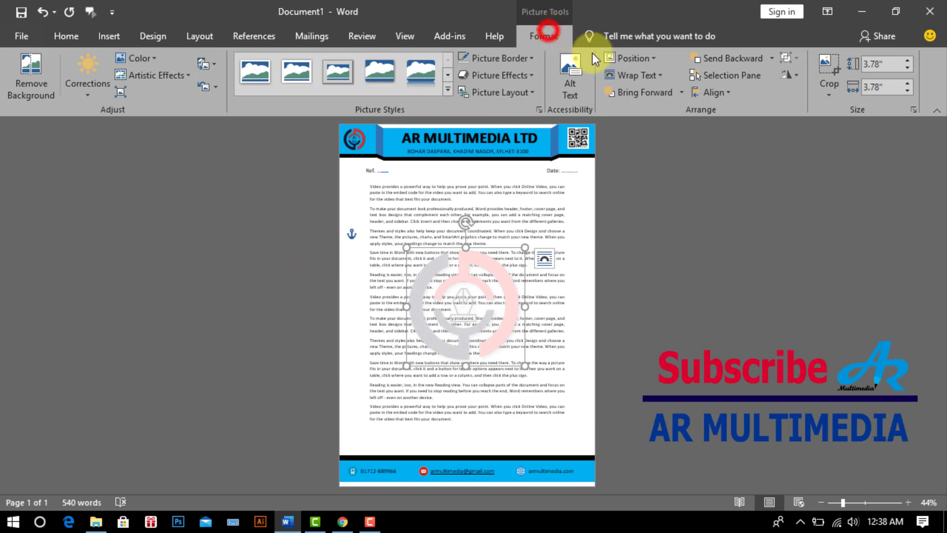
click(647, 75)
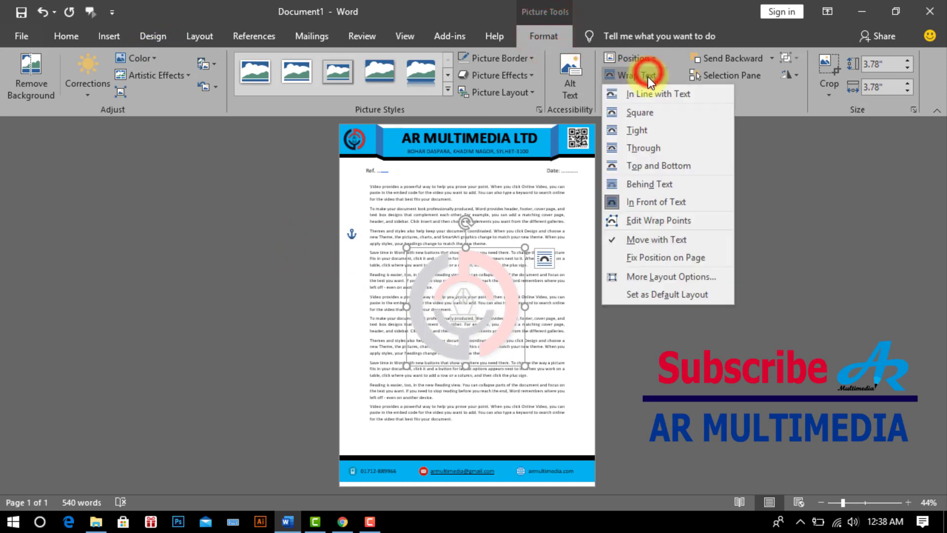
click(645, 184)
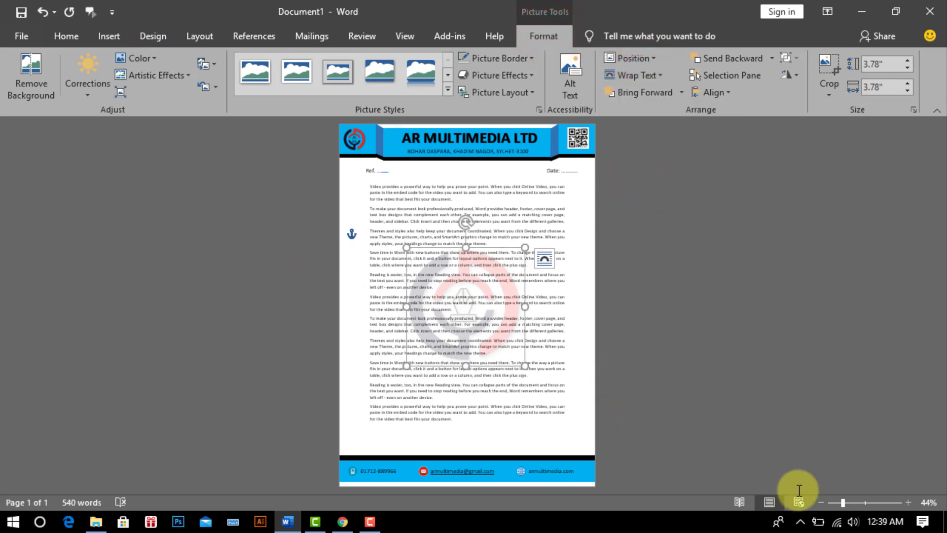